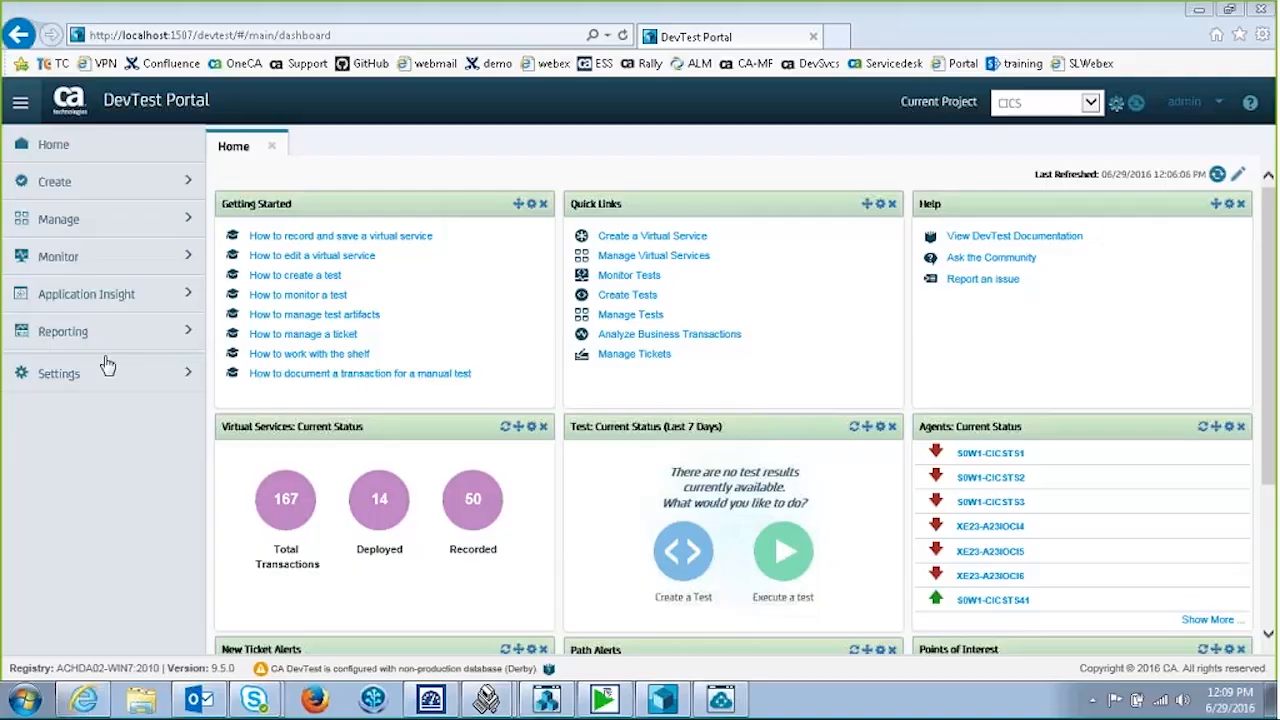
# - Examine the status of the mainframe agents on the Agents settings page and close it
pyautogui.click(136, 375)
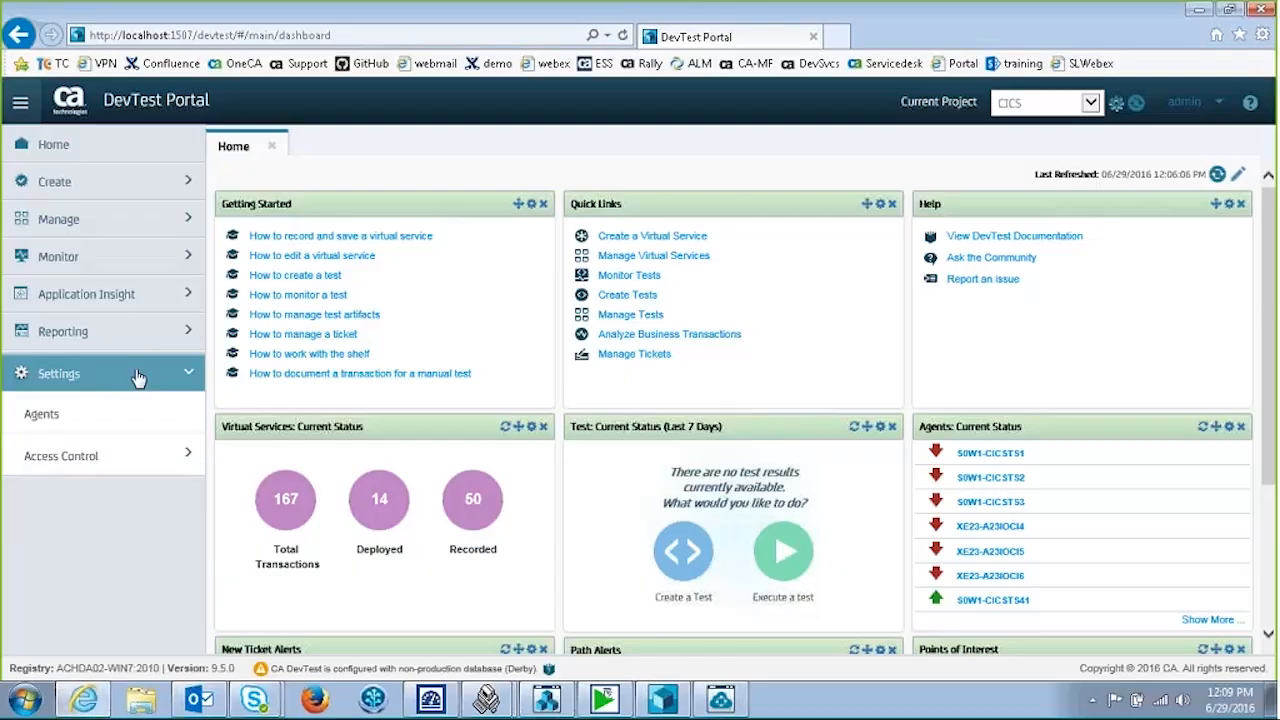
pyautogui.click(102, 418)
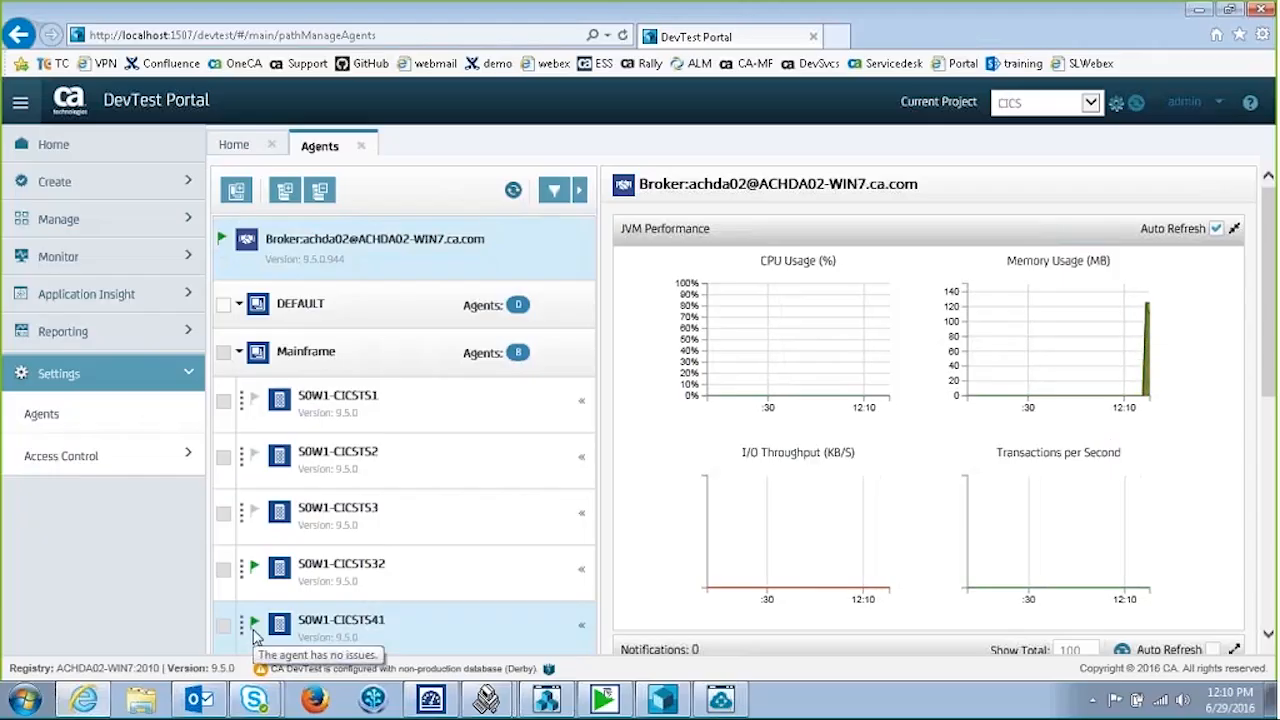
pyautogui.click(363, 148)
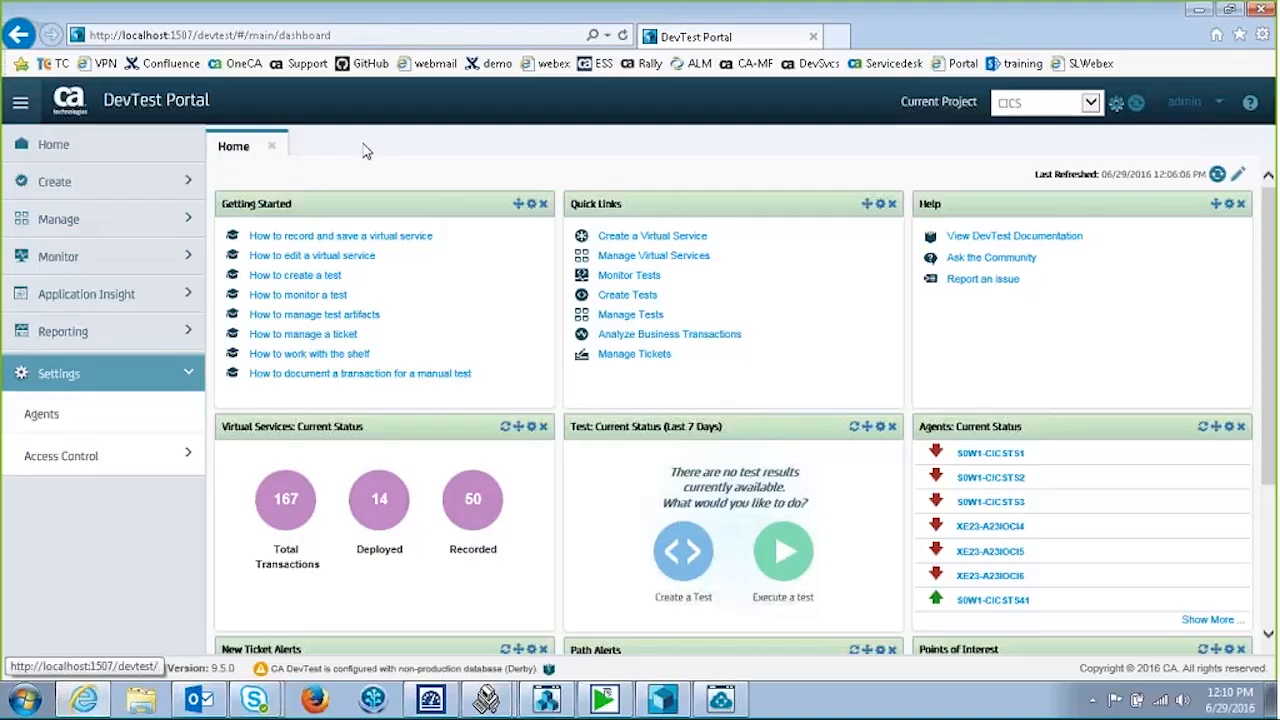
# - Open the CICS copybook bundle and examine the DEMOGETN.txt copybook in an enlarged source pane
pyautogui.click(176, 224)
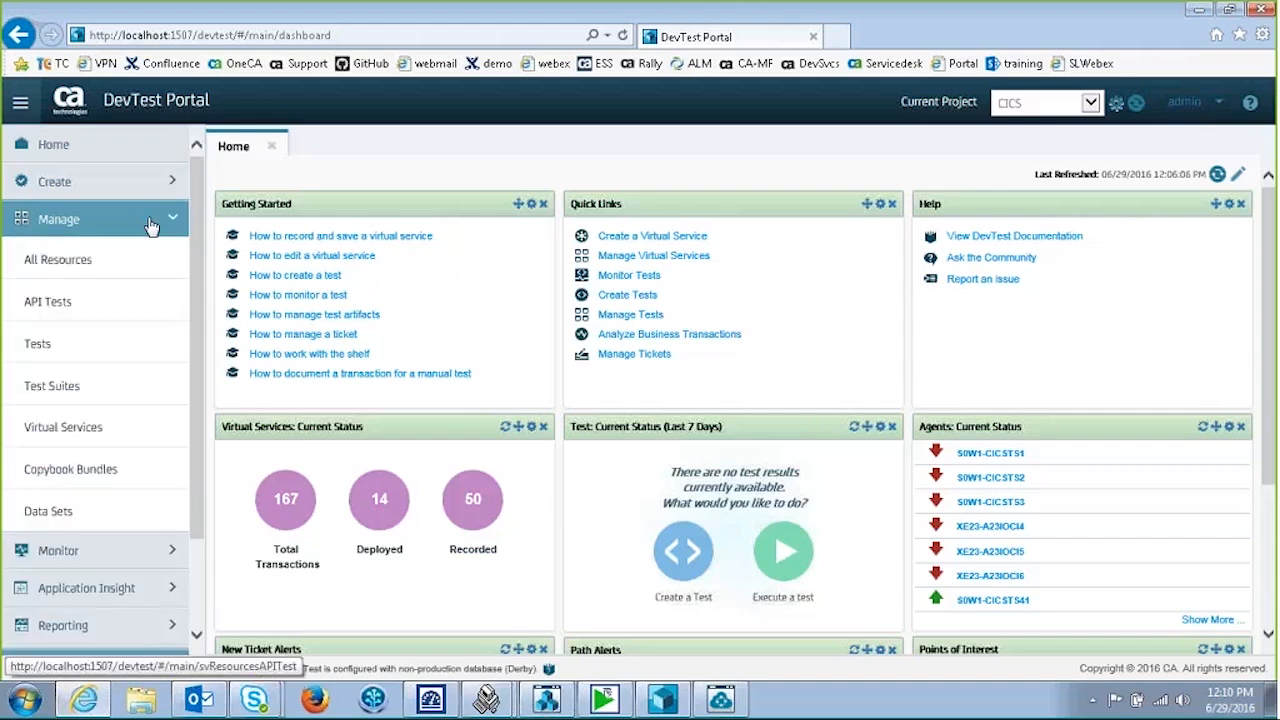
pyautogui.click(90, 470)
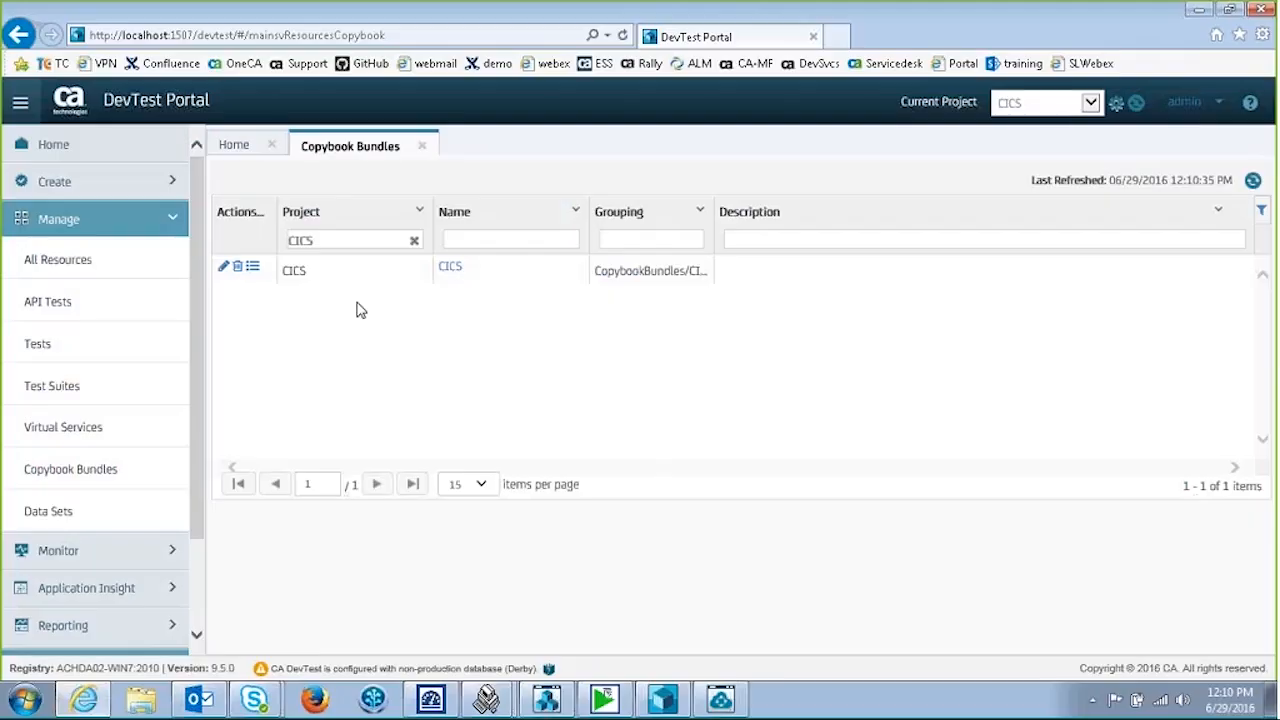
pyautogui.click(451, 270)
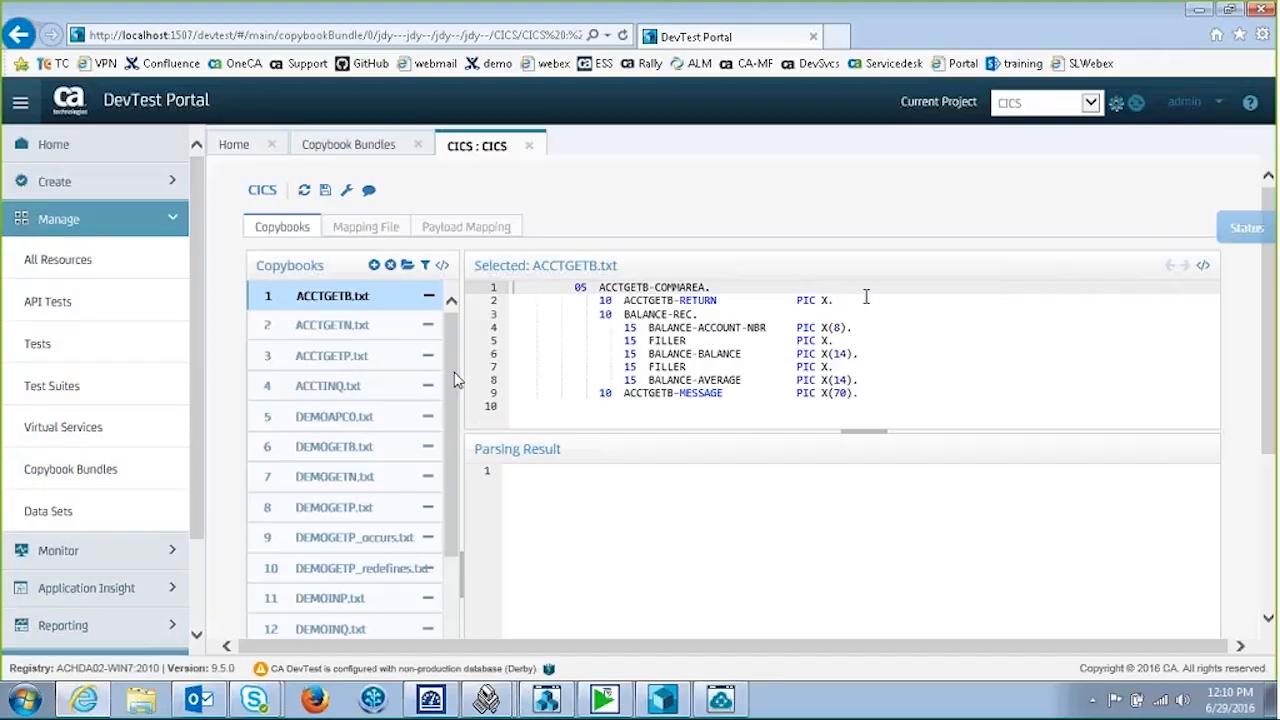
pyautogui.scroll(-1, 449, 384)
pyautogui.scroll(-2, 449, 384)
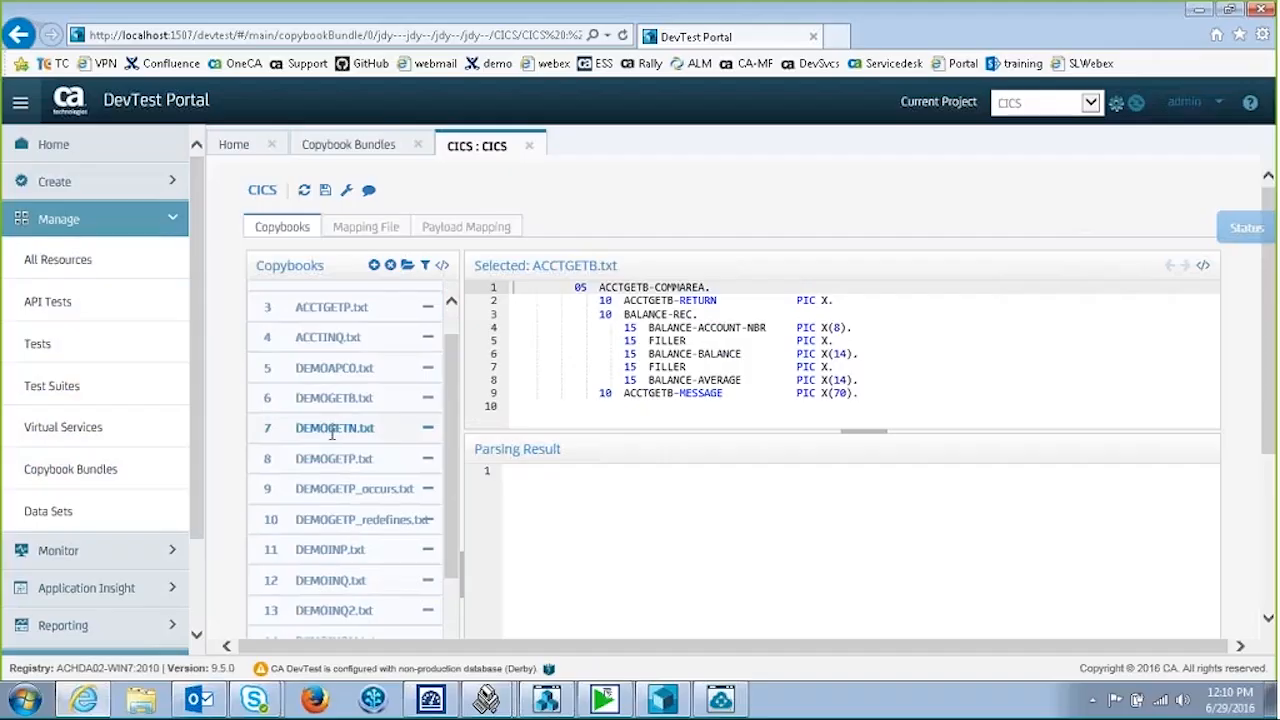
pyautogui.click(332, 430)
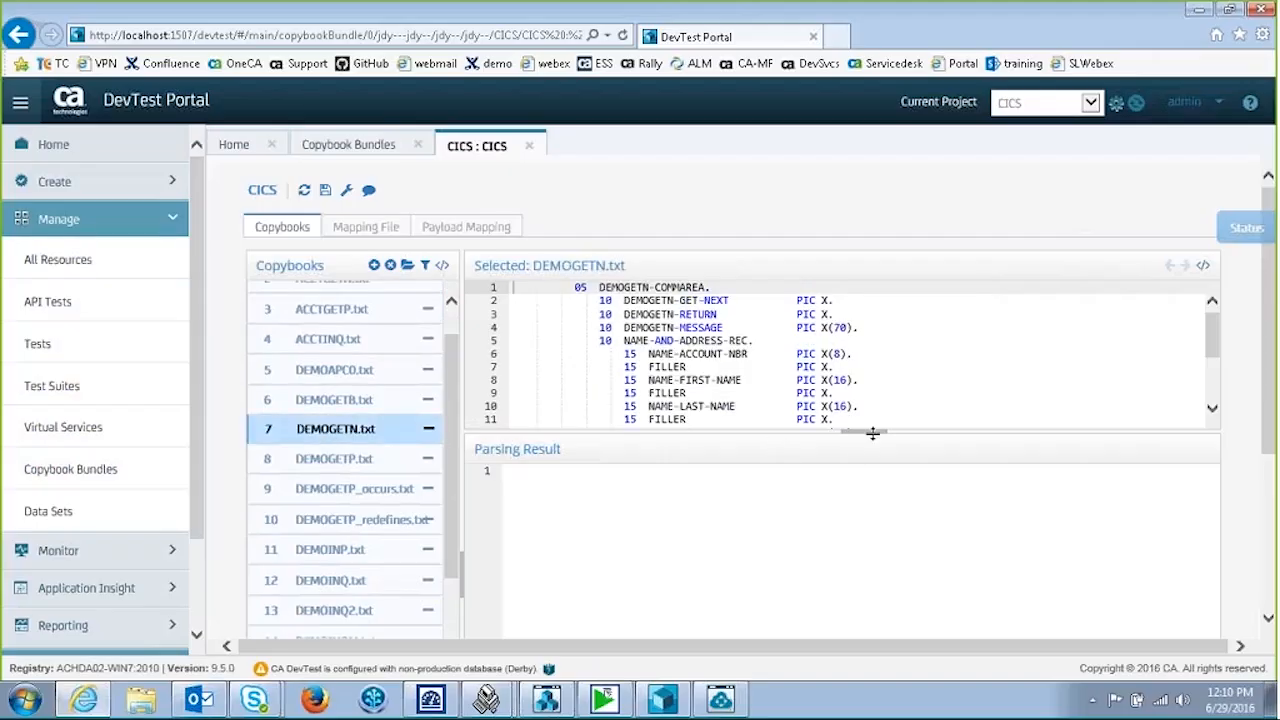
pyautogui.moveTo(872, 433); pyautogui.dragTo(876, 495)
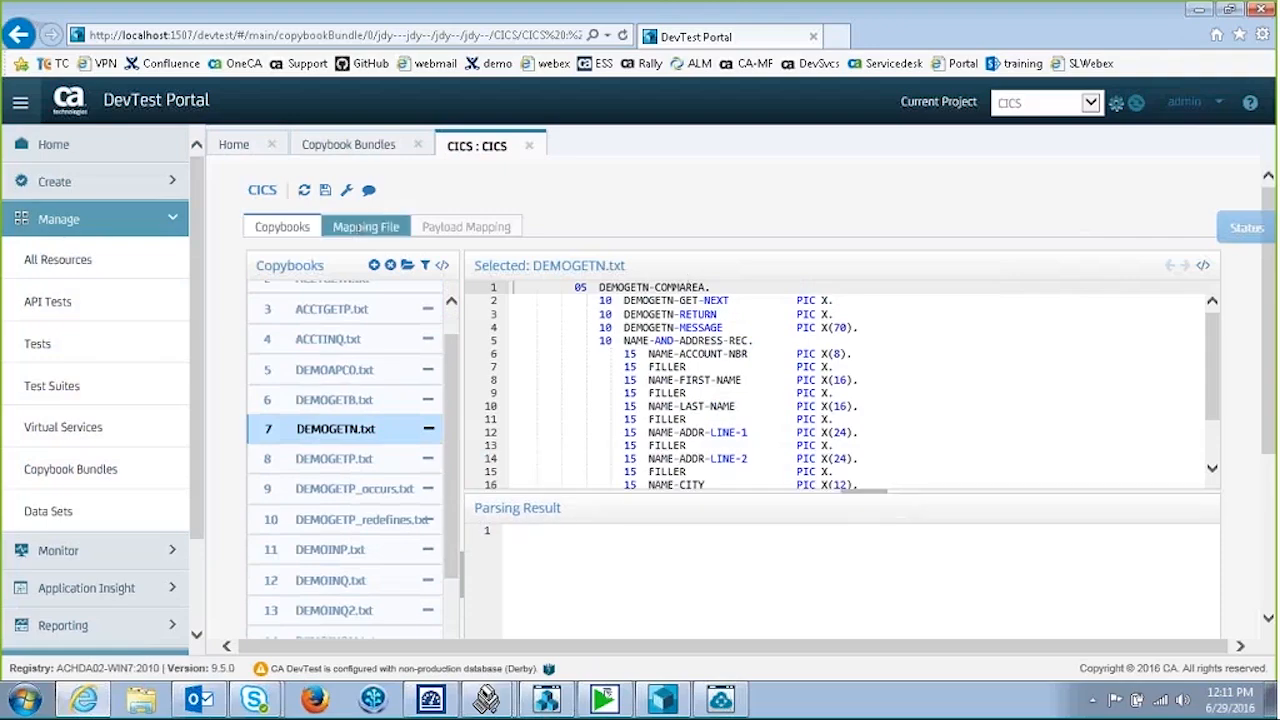
# - Examine the DEMOGETN request entry in the bundle's mapping file and close the copybook bundle pages
pyautogui.click(357, 229)
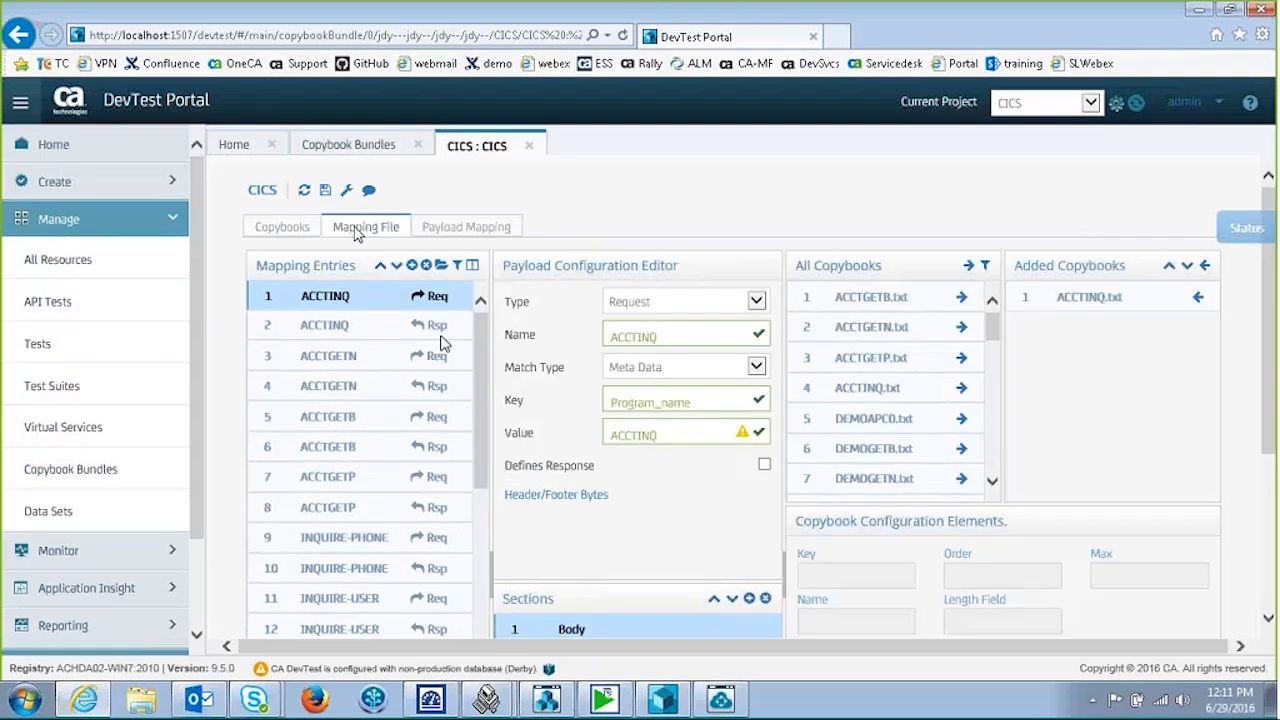
pyautogui.moveTo(485, 352); pyautogui.dragTo(480, 558)
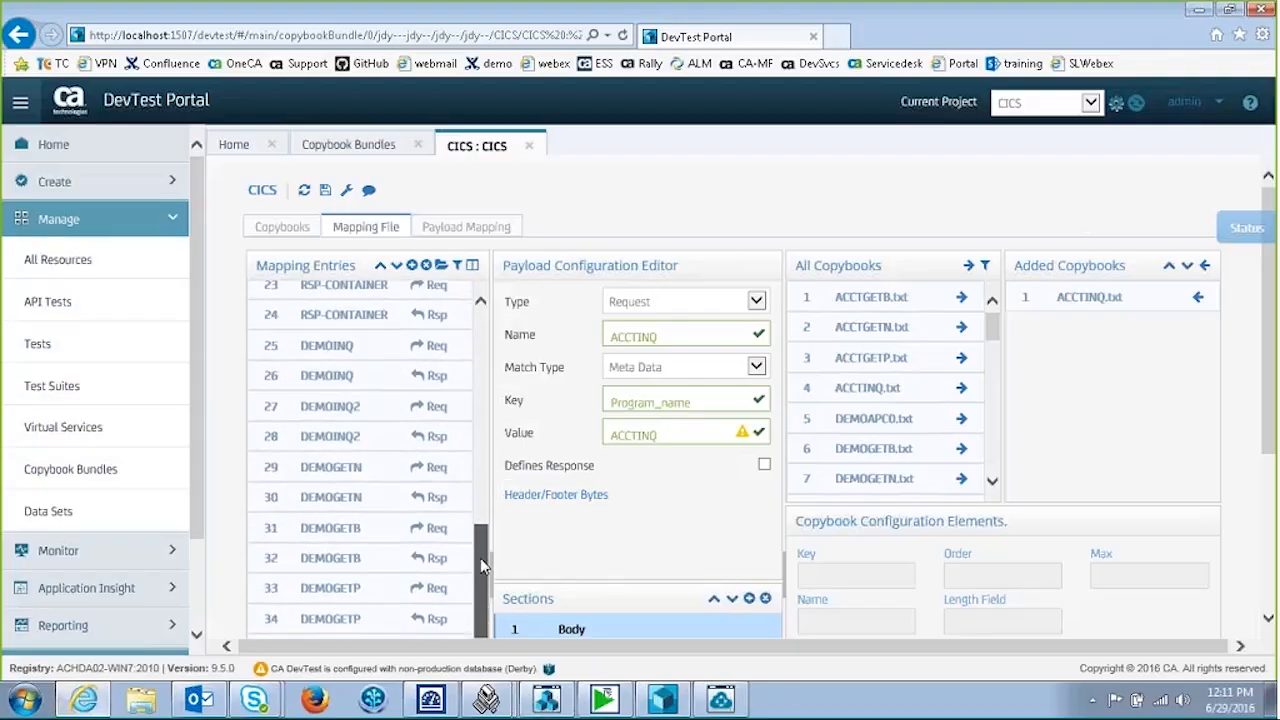
pyautogui.click(348, 467)
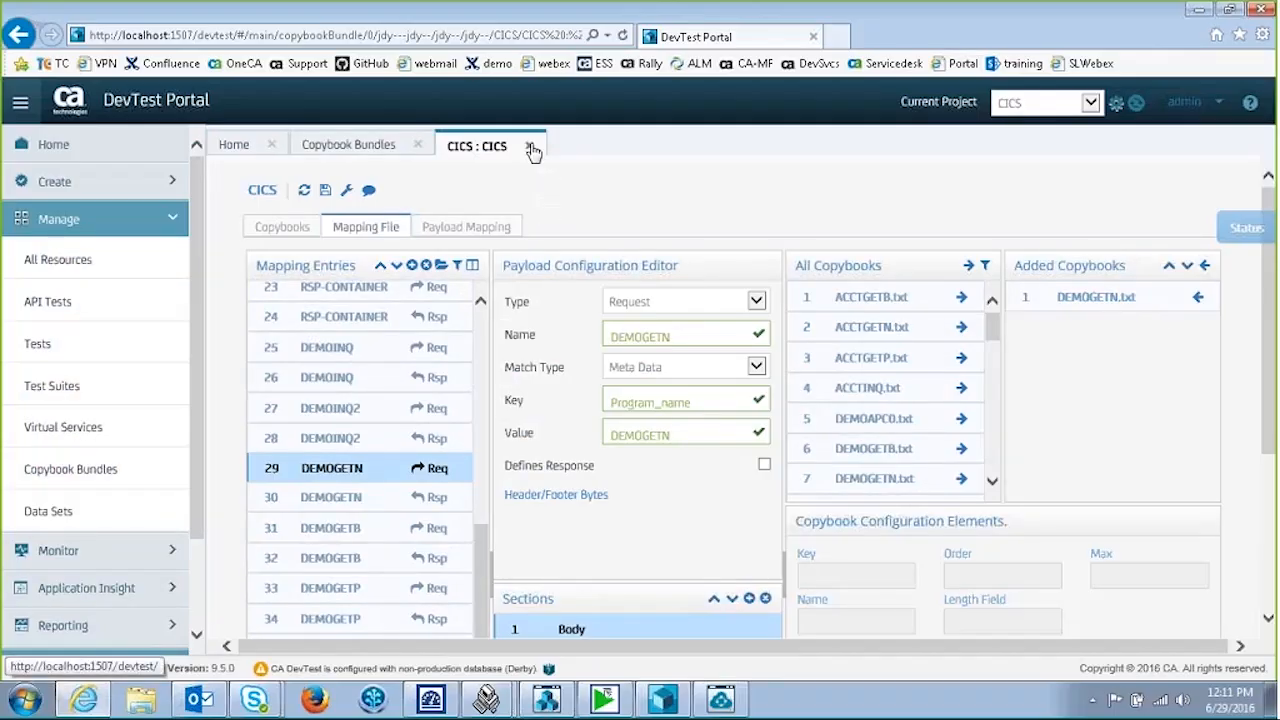
pyautogui.click(420, 146)
pyautogui.click(421, 147)
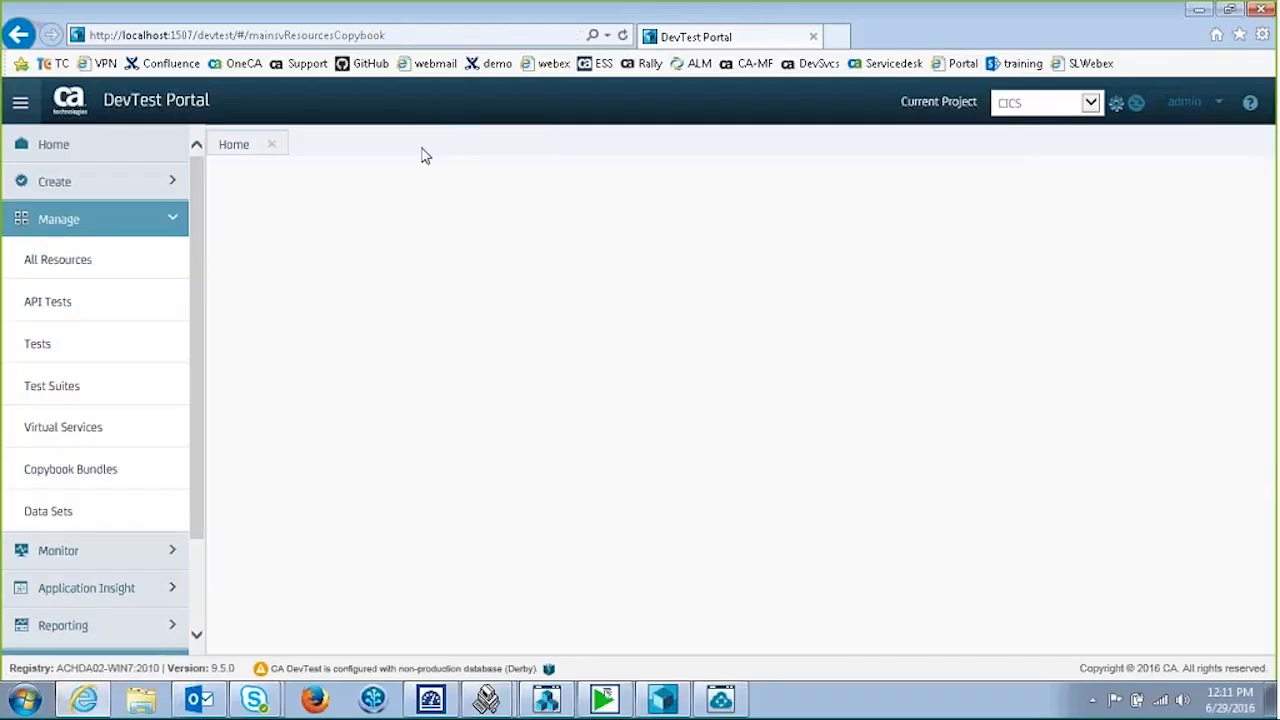
# - Start creating a virtual service via recording and hide the navigation menu completely
pyautogui.click(175, 220)
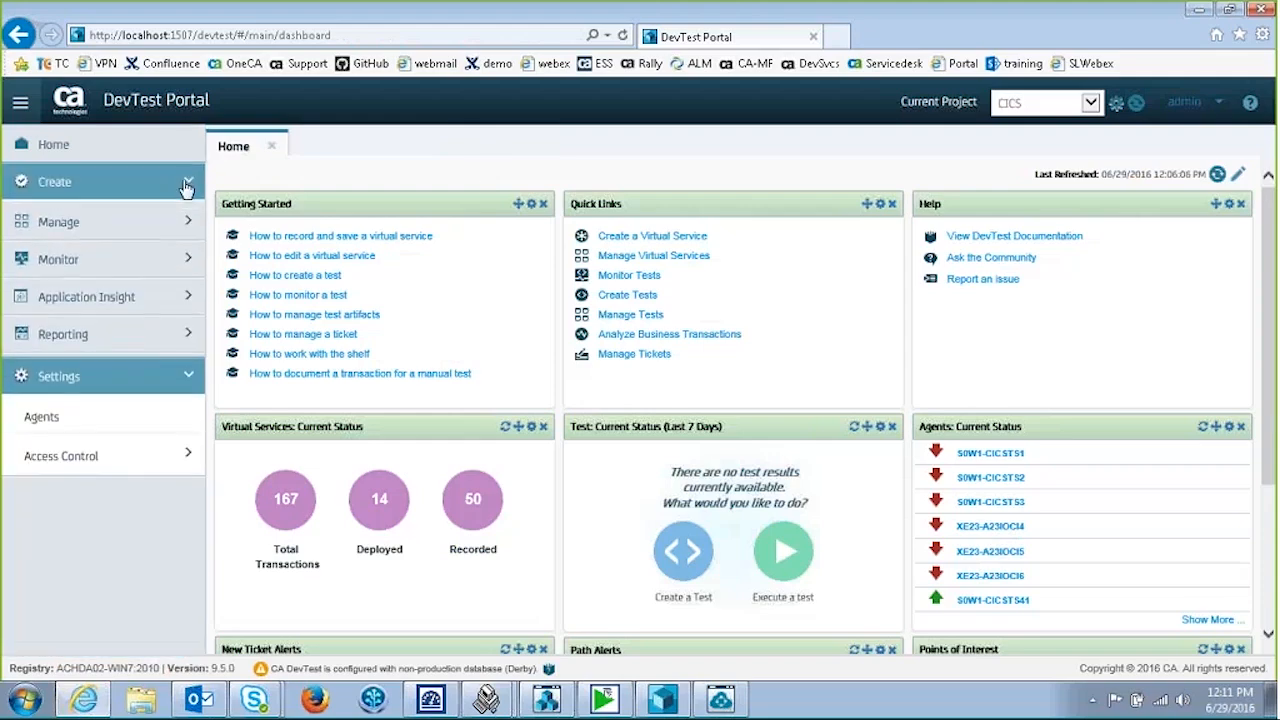
pyautogui.click(184, 184)
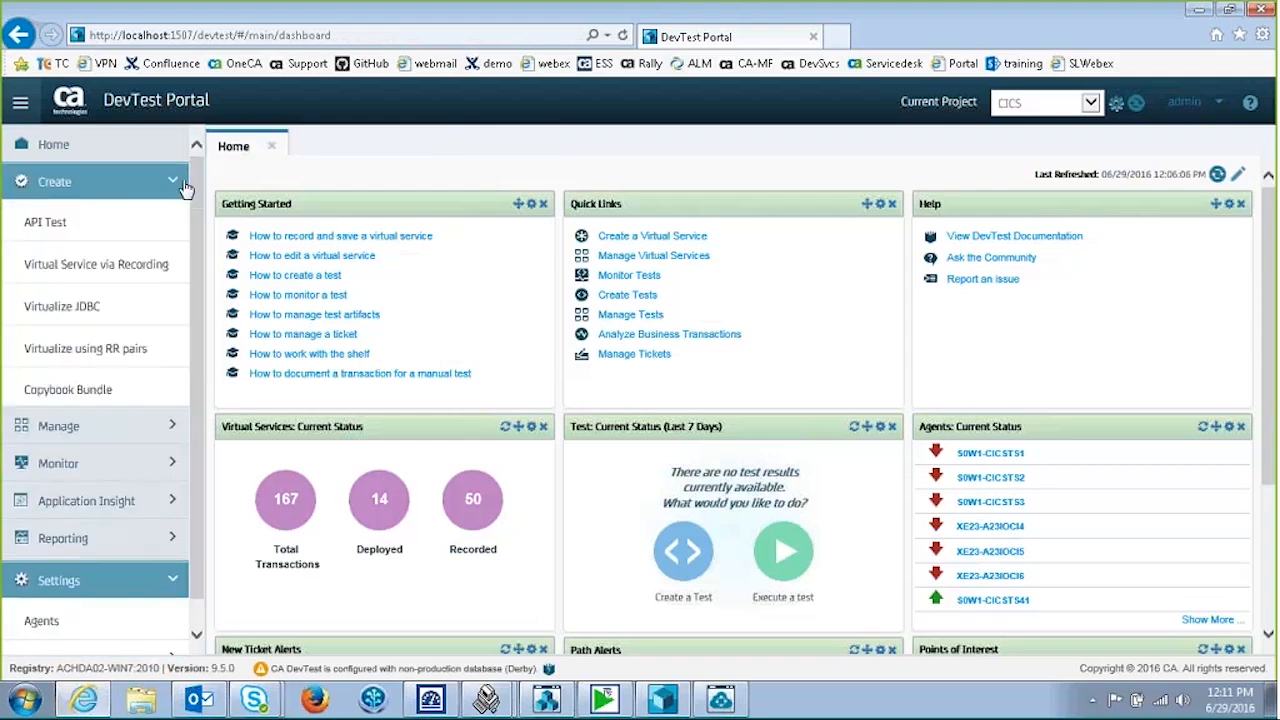
pyautogui.click(117, 266)
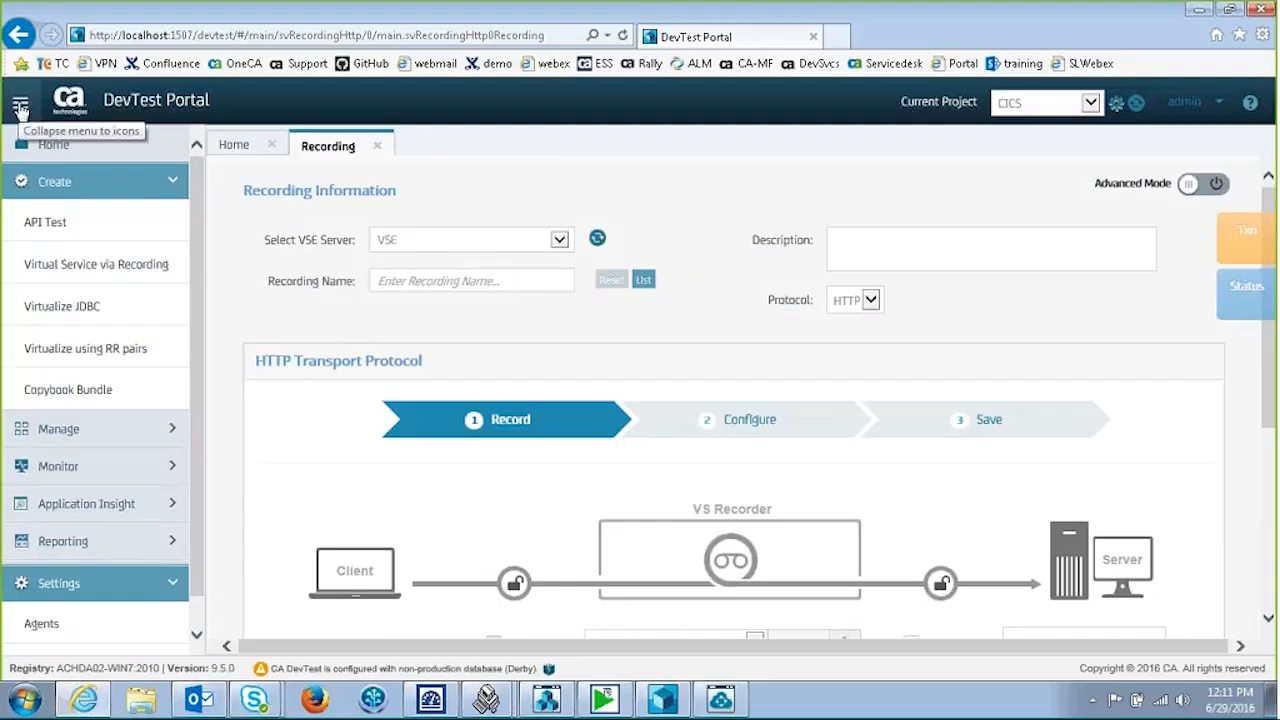
pyautogui.click(20, 106)
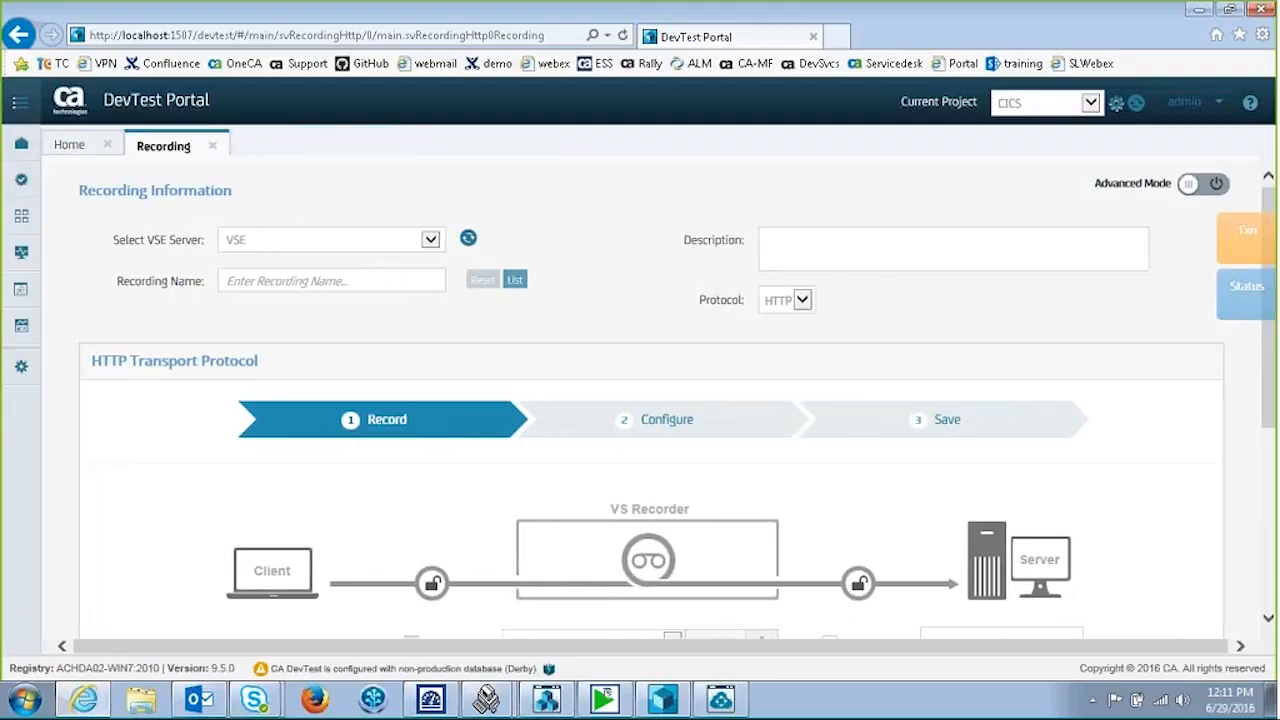
pyautogui.click(22, 104)
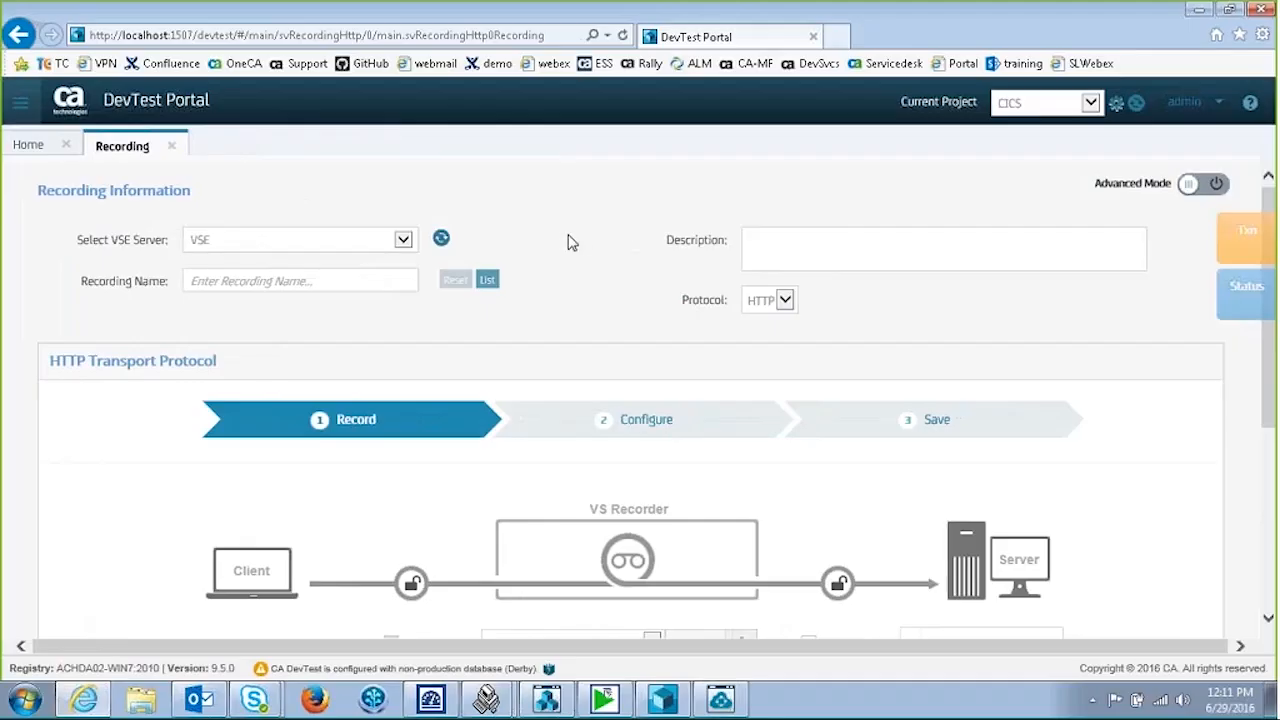
# - Keep VSE as the VSE server and name the recording DEMOGETN
pyautogui.click(403, 243)
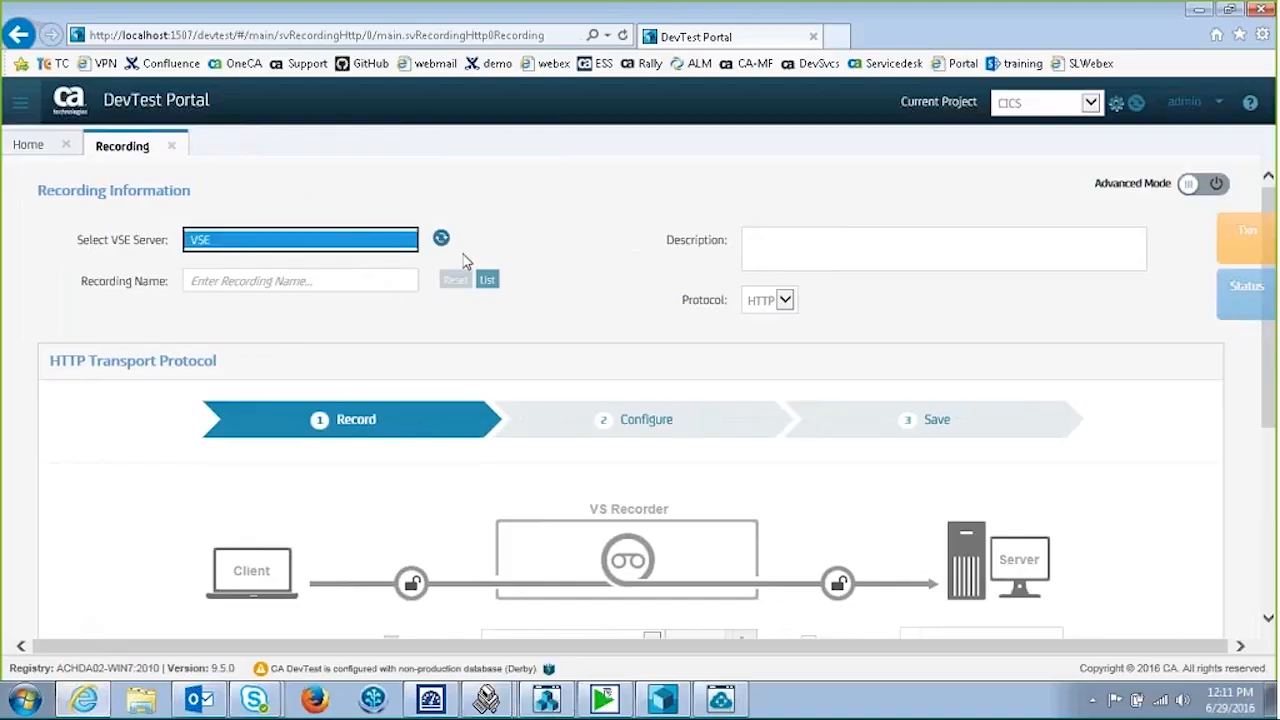
pyautogui.click(372, 277)
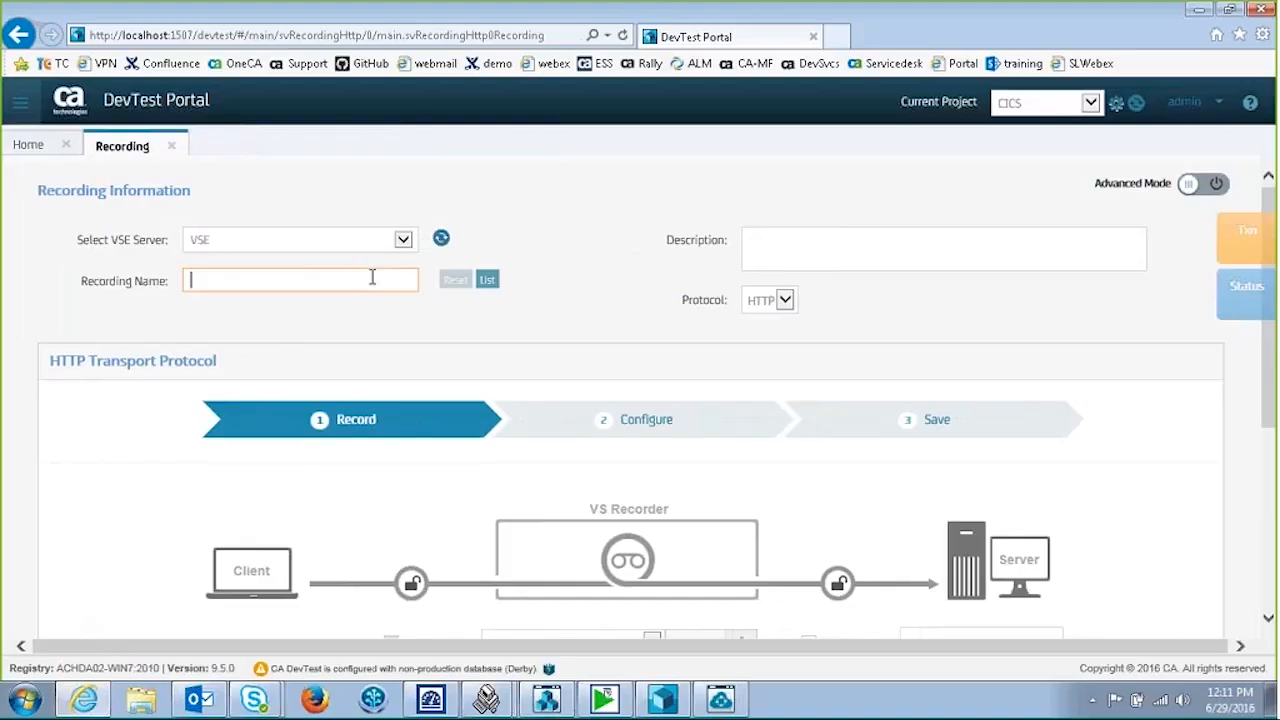
pyautogui.write('DEM')
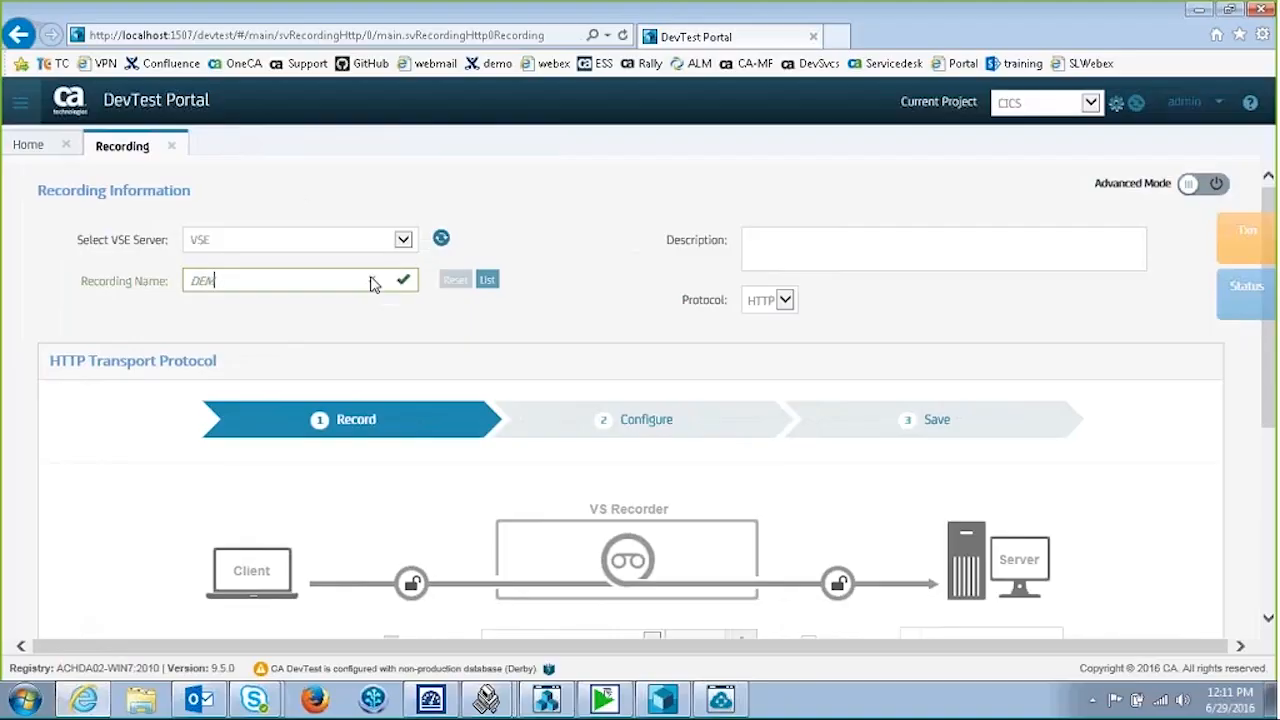
pyautogui.write('OGETN')
# - Enter the description "CICS Program DEMOGETN" and set the recording protocol to CICS
pyautogui.click(826, 240)
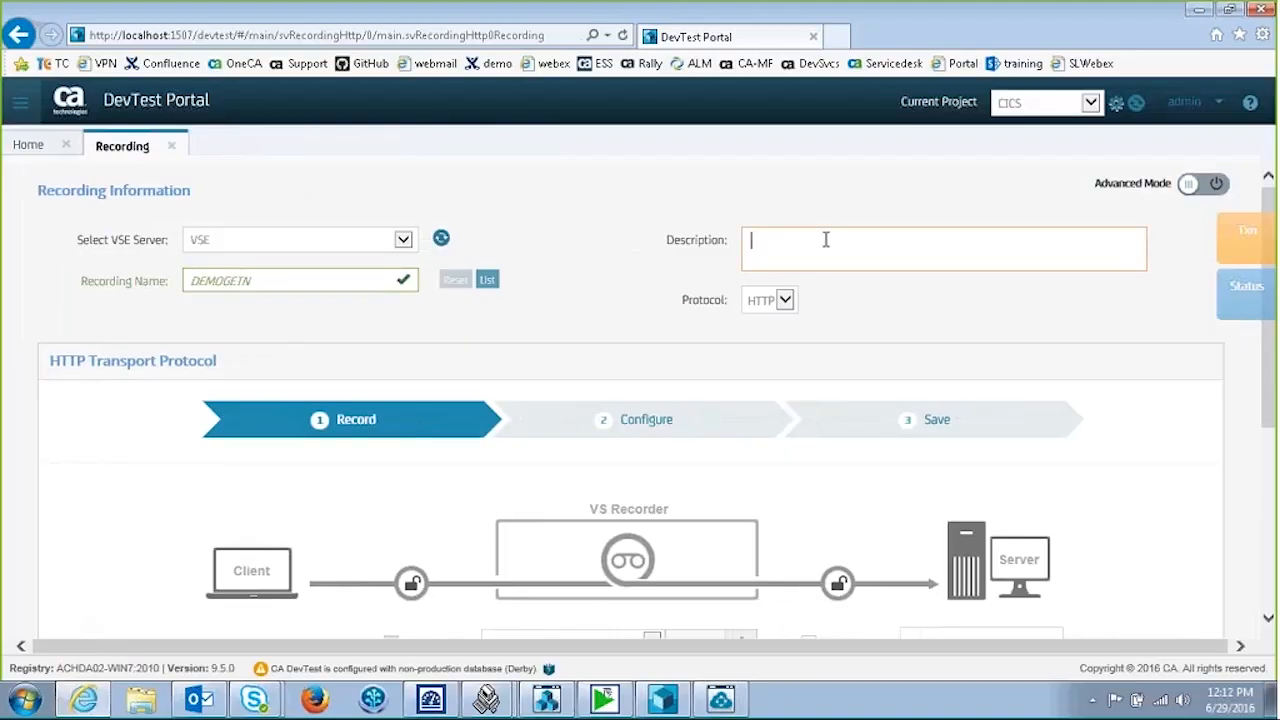
pyautogui.write('CICS Prog')
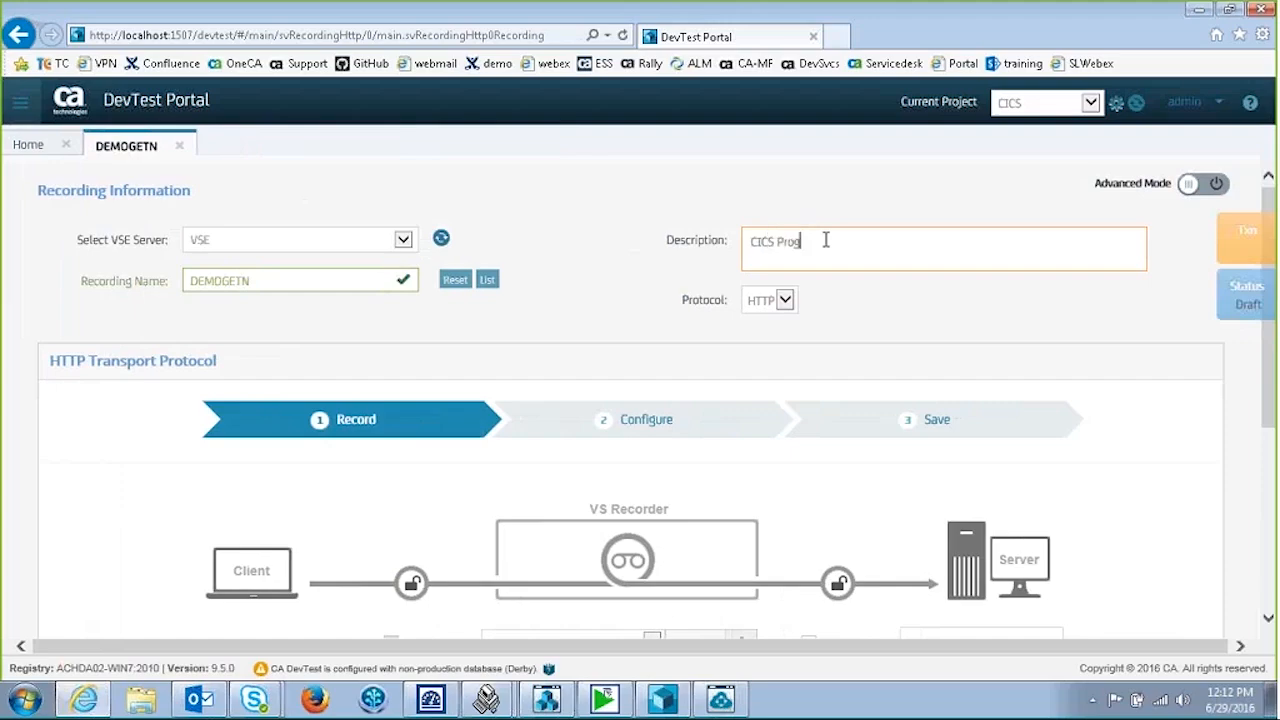
pyautogui.write('ram DEMOGETN')
pyautogui.click(786, 301)
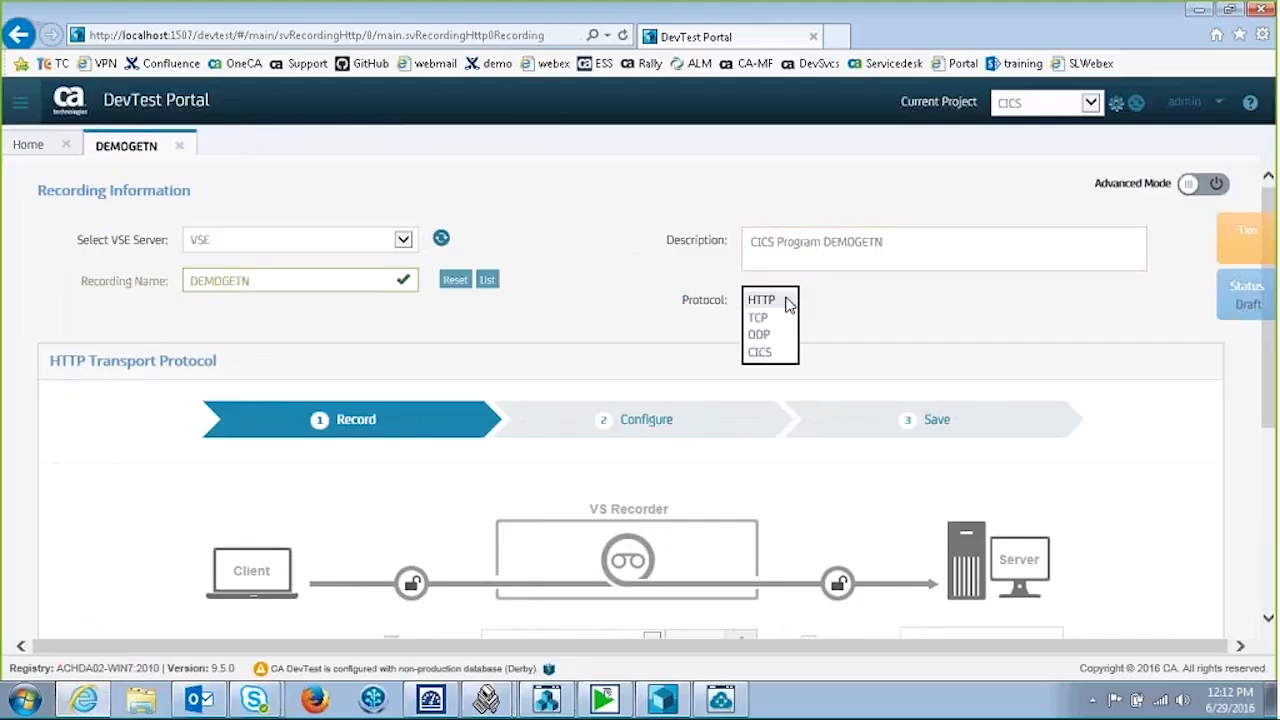
pyautogui.click(760, 353)
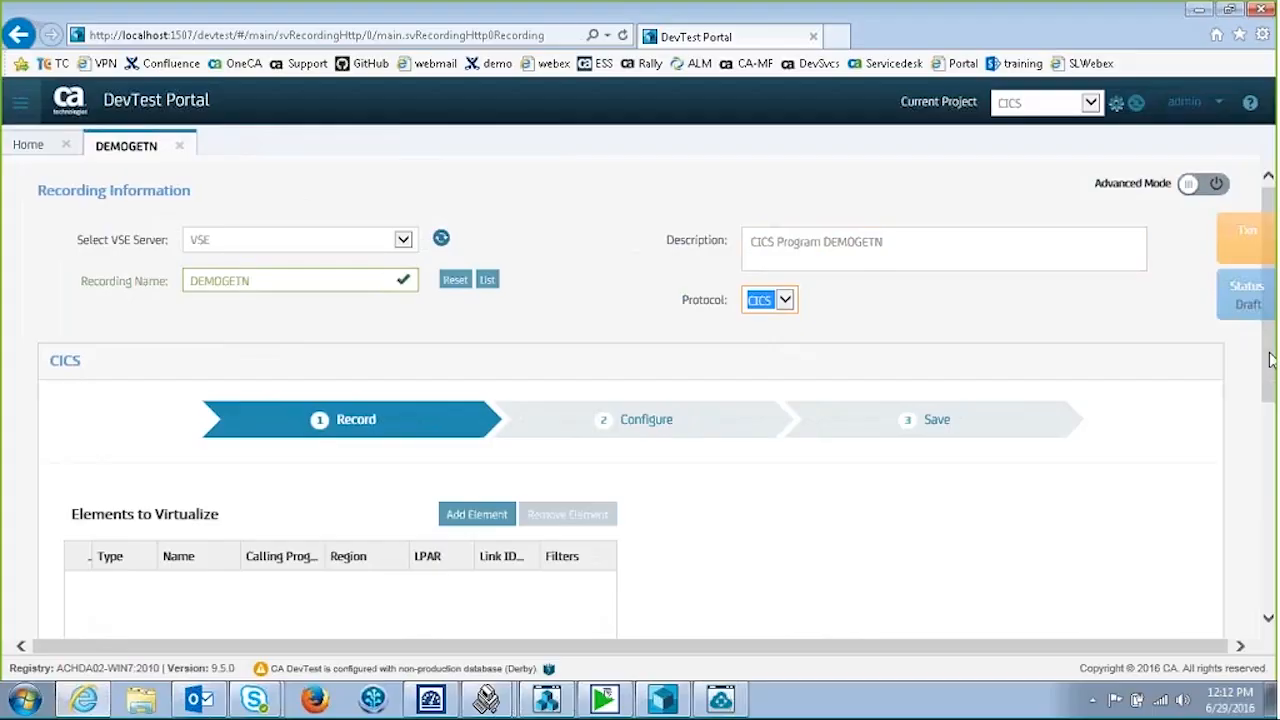
# - Expand the defined elements and list those with the prefix DEMOGET
pyautogui.moveTo(1270, 360); pyautogui.dragTo(1268, 459)
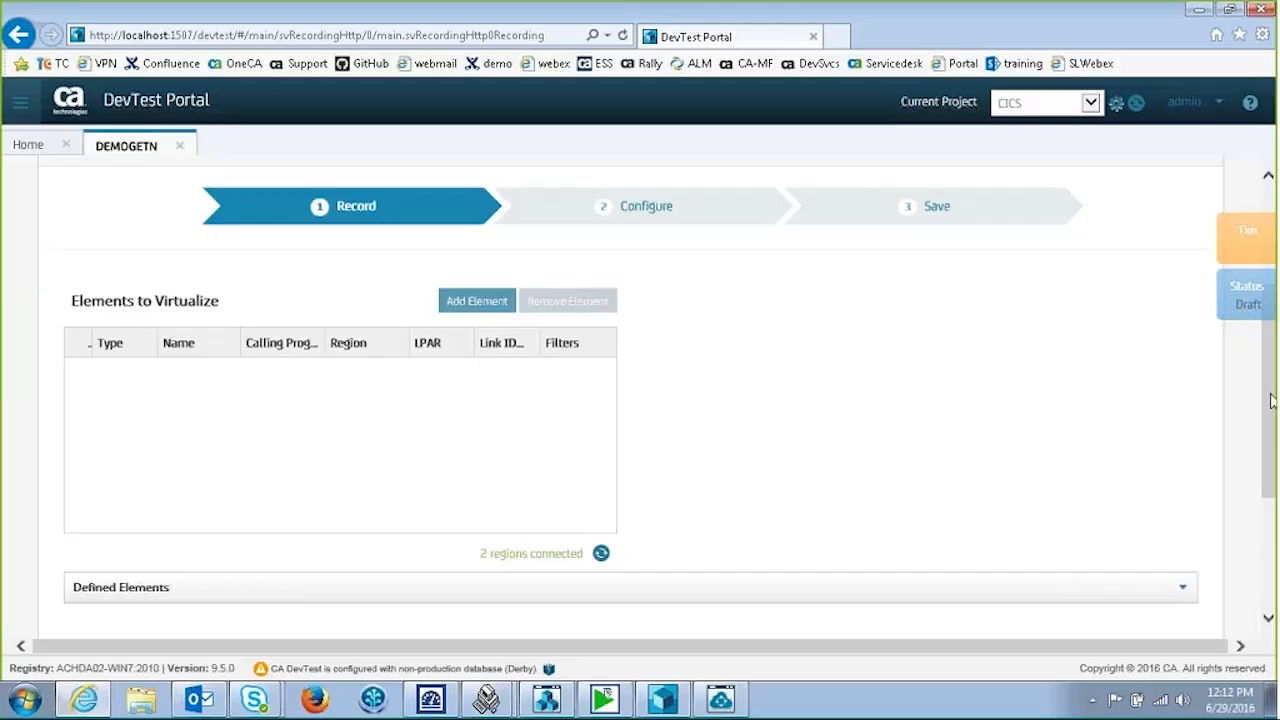
pyautogui.moveTo(1272, 401); pyautogui.dragTo(1274, 451)
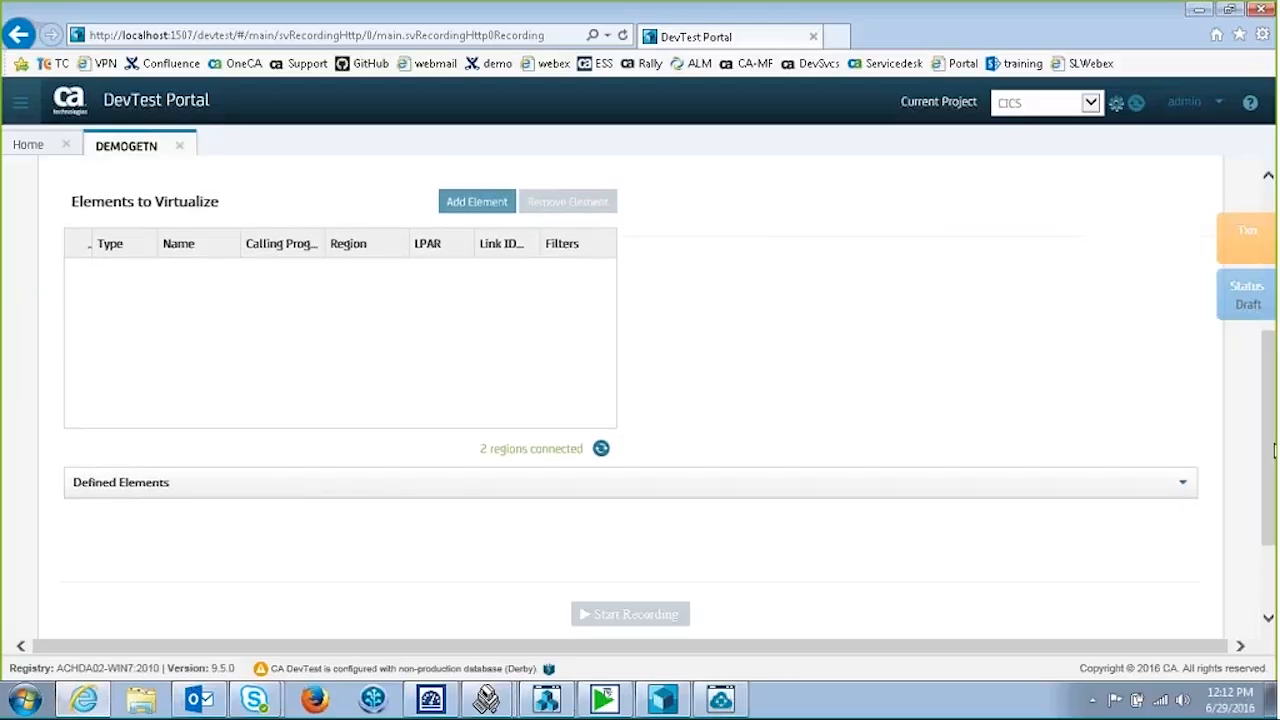
pyautogui.click(1185, 489)
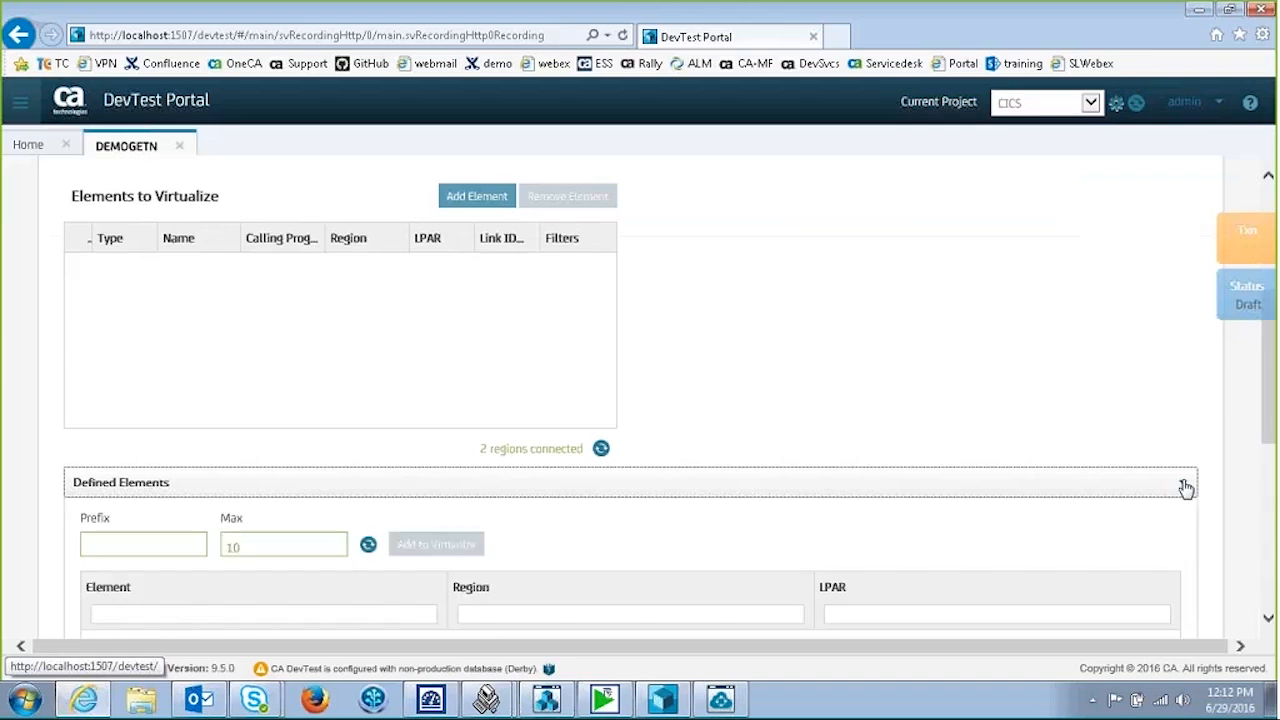
pyautogui.moveTo(1274, 424); pyautogui.dragTo(1271, 493)
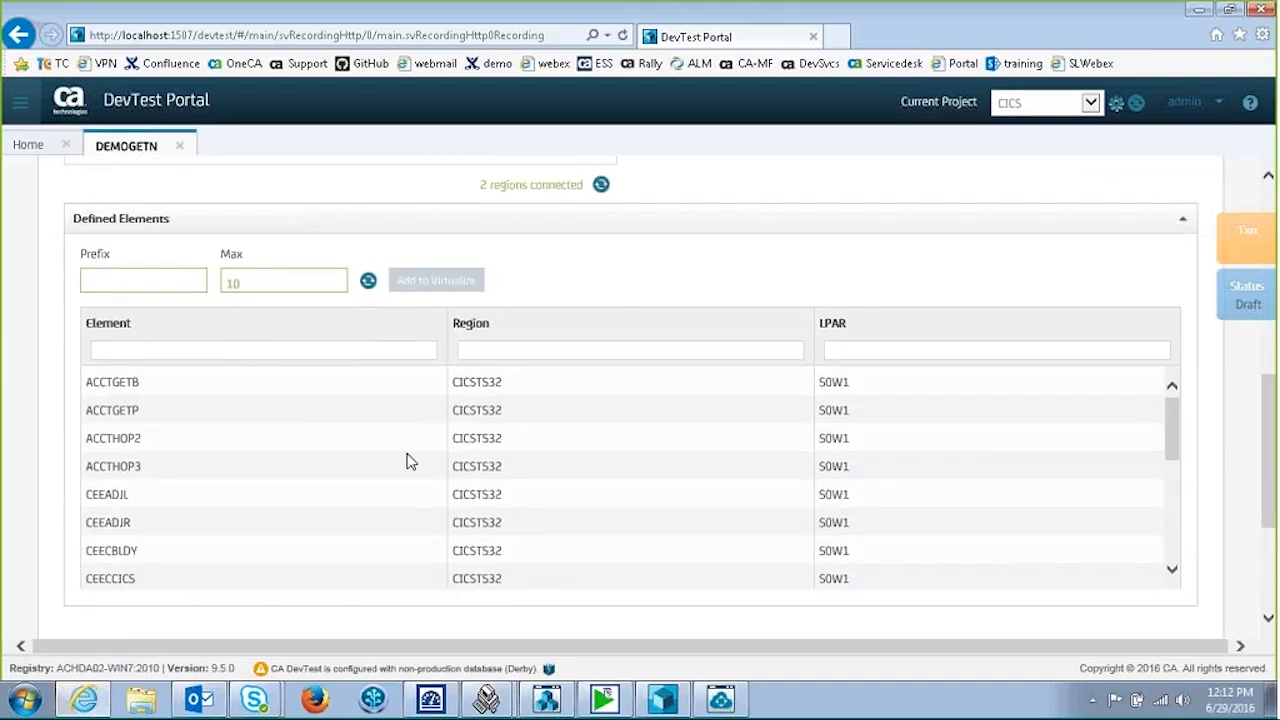
pyautogui.moveTo(247, 285)
pyautogui.click(176, 283)
pyautogui.write('DEMOGET')
pyautogui.click(369, 283)
pyautogui.click(369, 282)
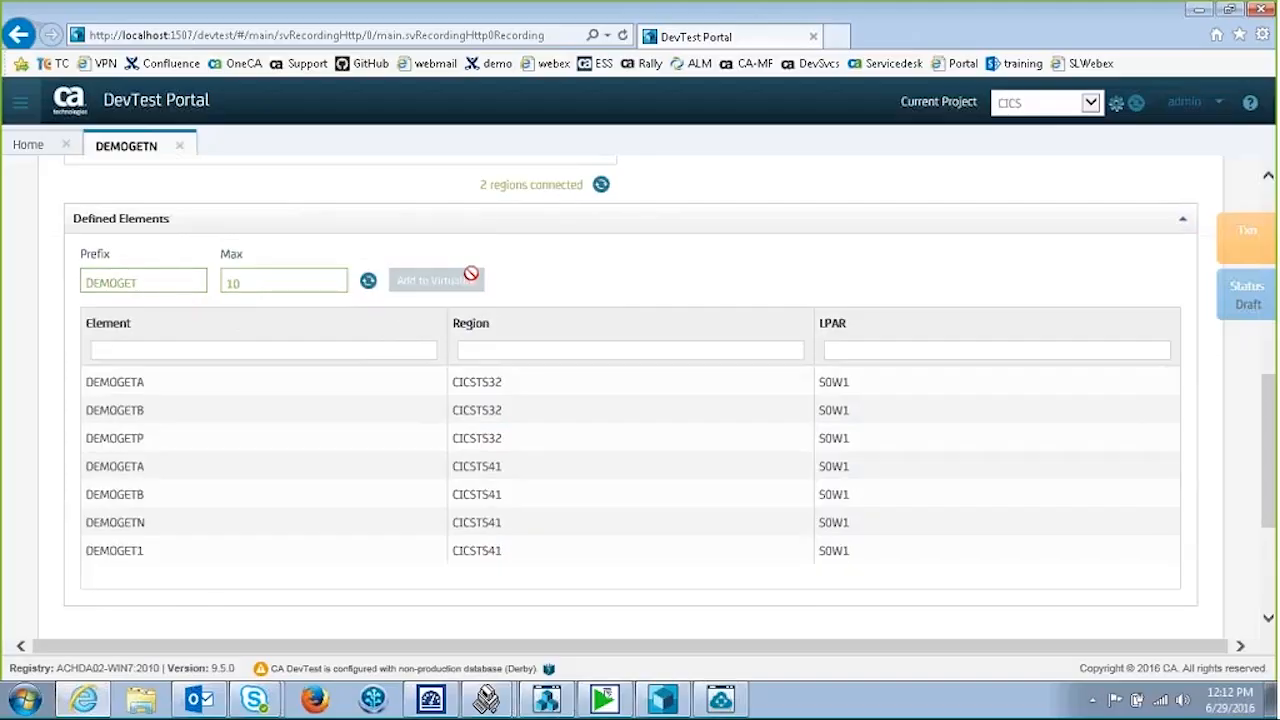
# - Filter the defined elements by region CICSTS41, add DEMOGETN to the elements to virtualize, and collapse the list
pyautogui.click(526, 351)
pyautogui.write('CICSTS41')
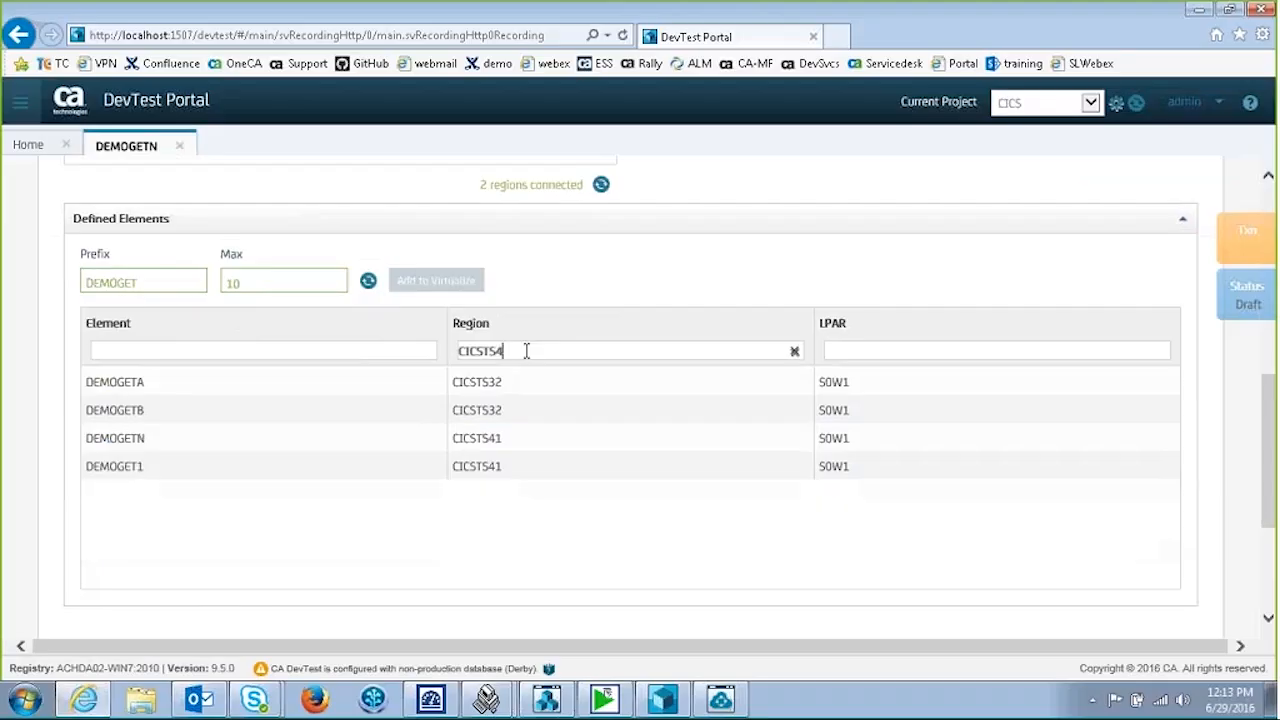
pyautogui.click(130, 442)
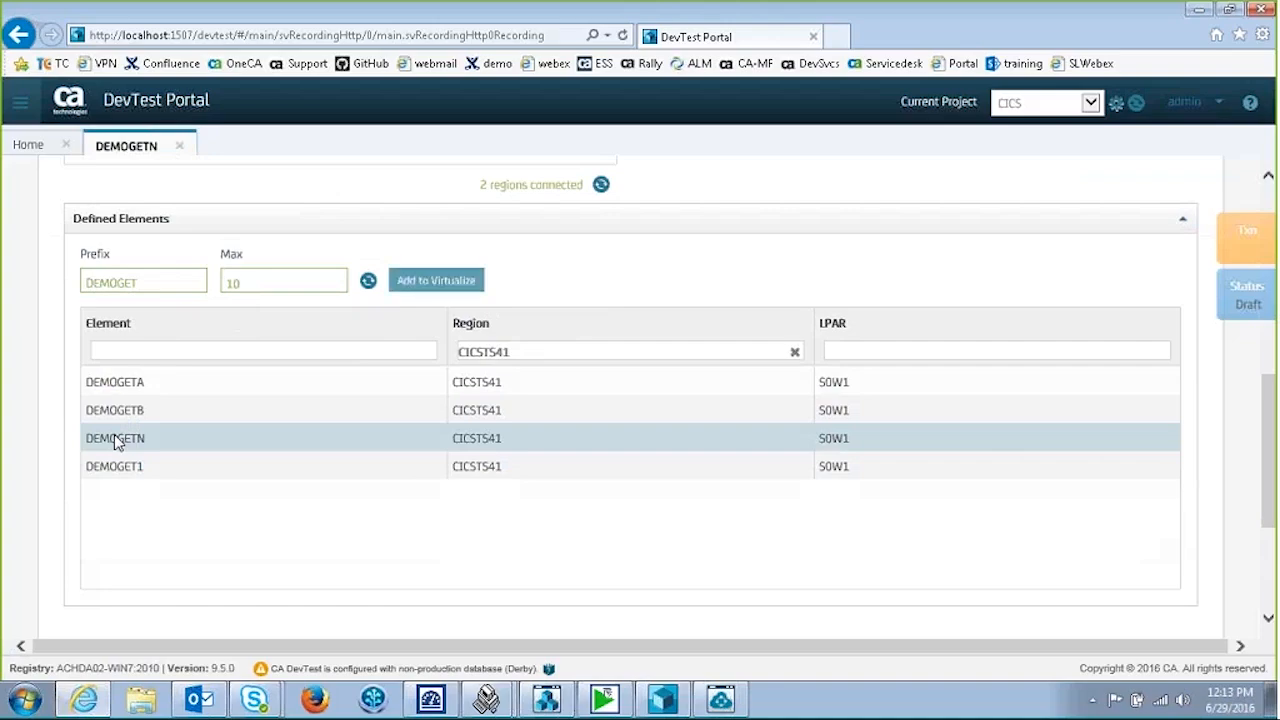
pyautogui.click(440, 283)
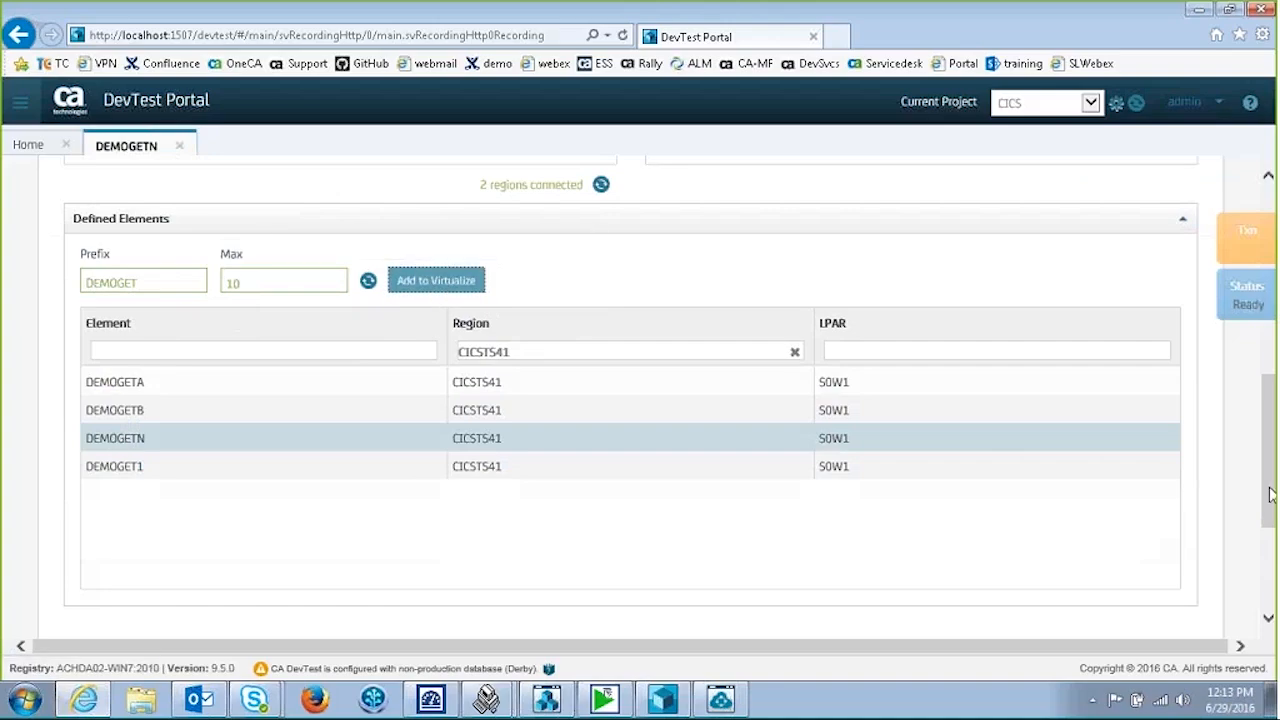
pyautogui.click(1186, 225)
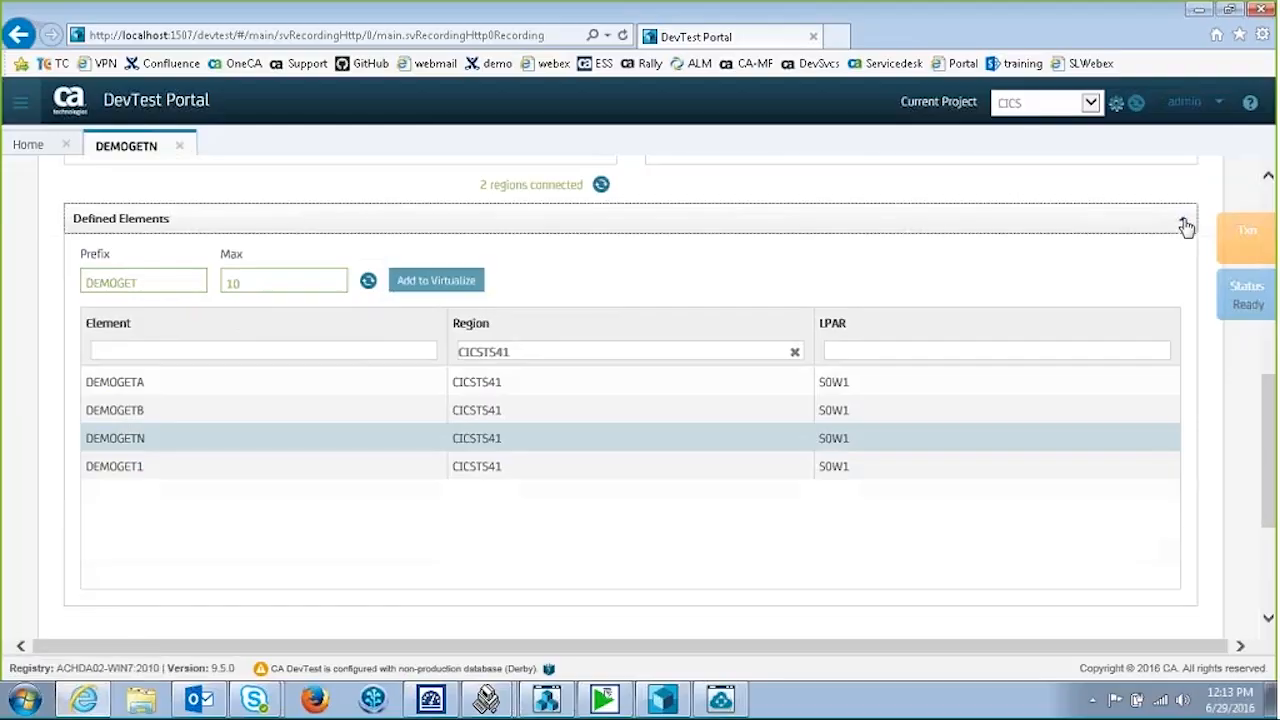
pyautogui.scroll(3, 1080, 350)
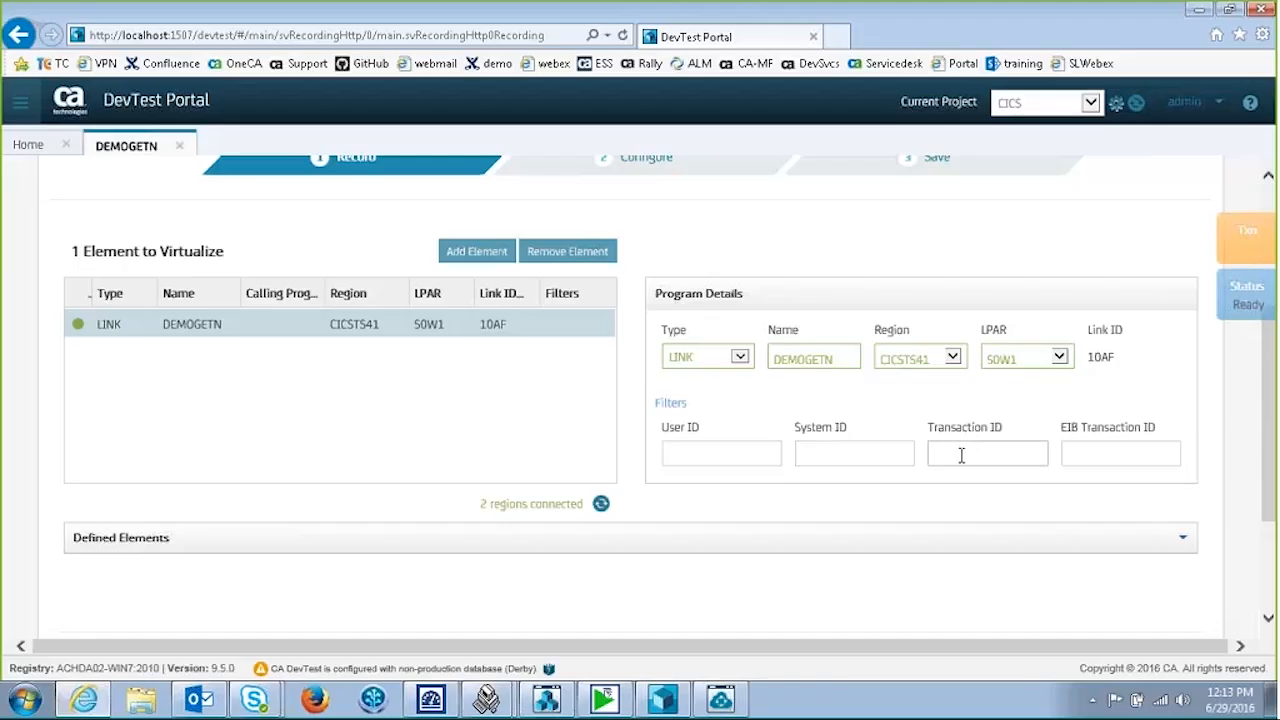
# - Filter the DEMOGETN element by EIB transaction ID DEM3 and start the recording
pyautogui.click(1082, 457)
pyautogui.write('DEM')
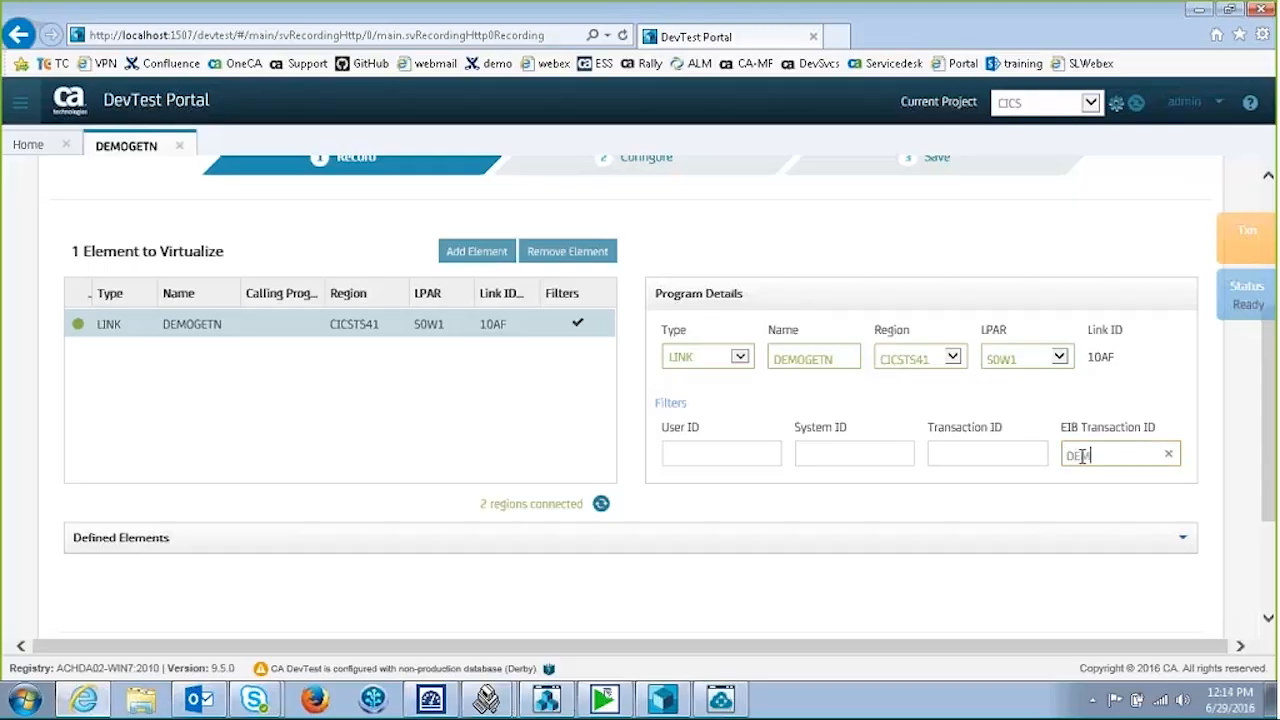
pyautogui.write('3')
pyautogui.moveTo(1271, 402); pyautogui.dragTo(1272, 490)
pyautogui.click(627, 472)
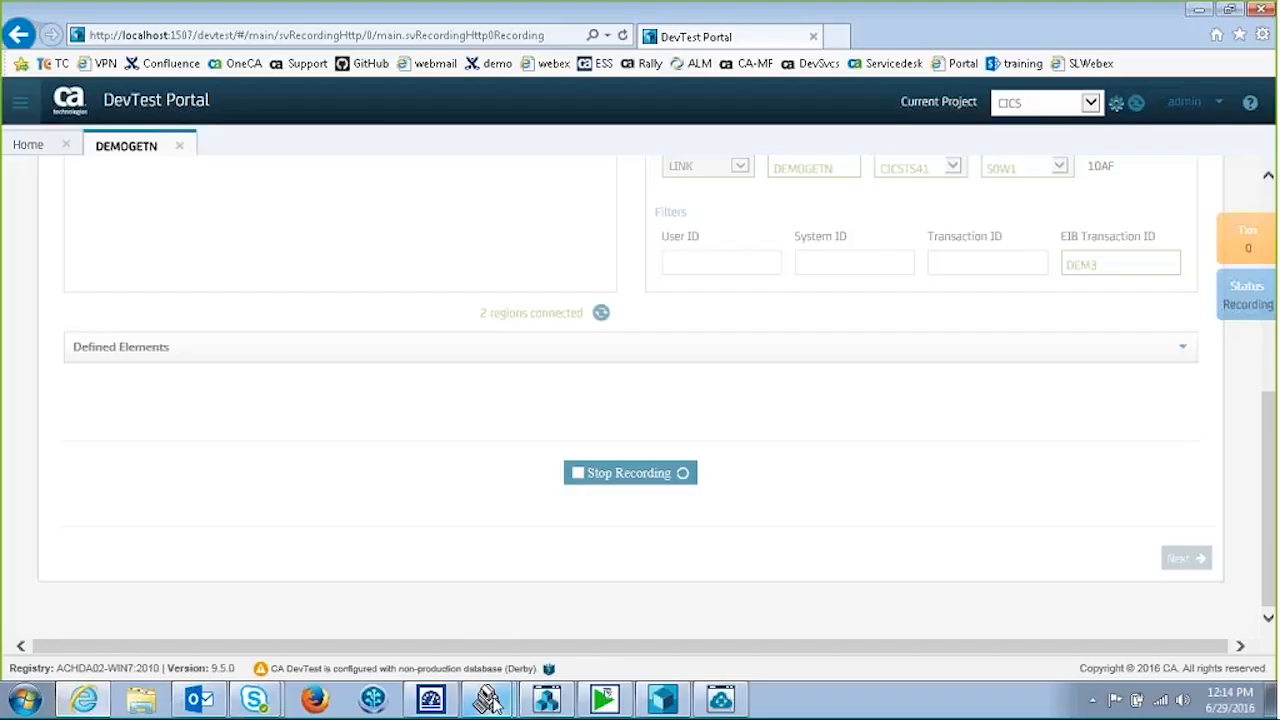
# - Switch to the Vista TN3270 session, clear the CICS welcome screen and run the dem3 transaction to open the account inquiry
pyautogui.moveTo(492, 700)
pyautogui.click(491, 660)
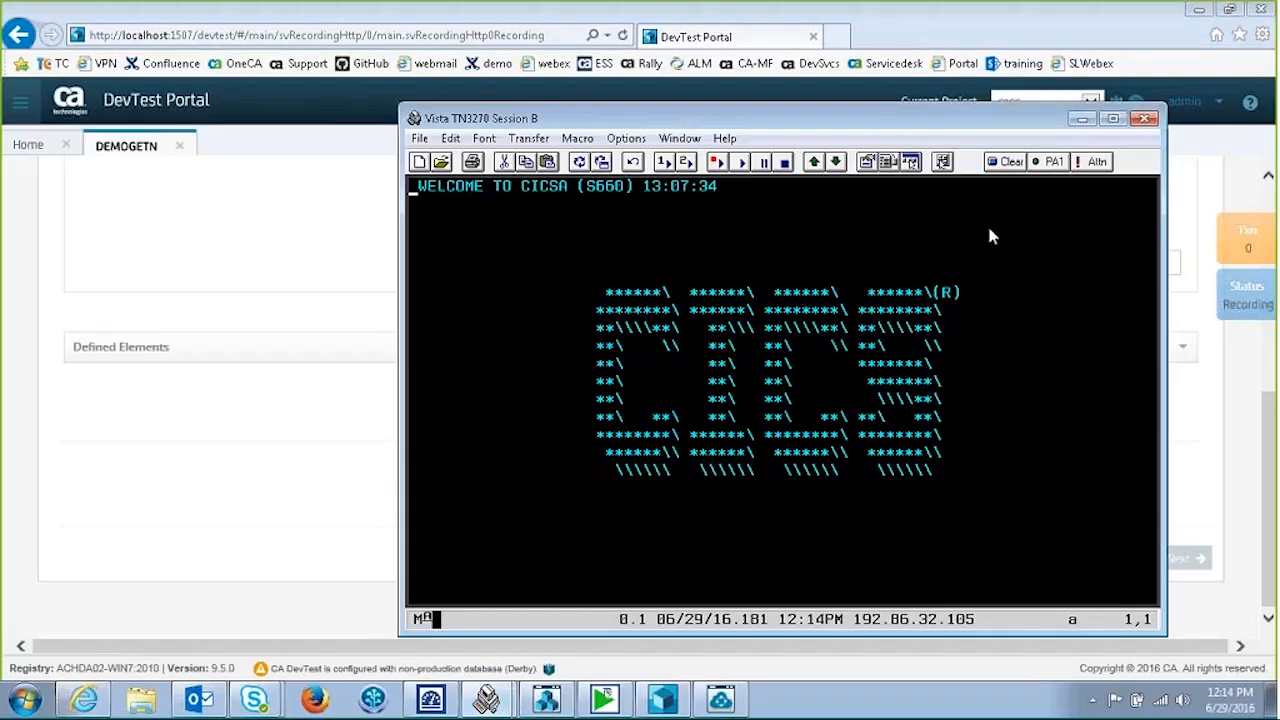
pyautogui.click(1010, 162)
pyautogui.write('dem3')
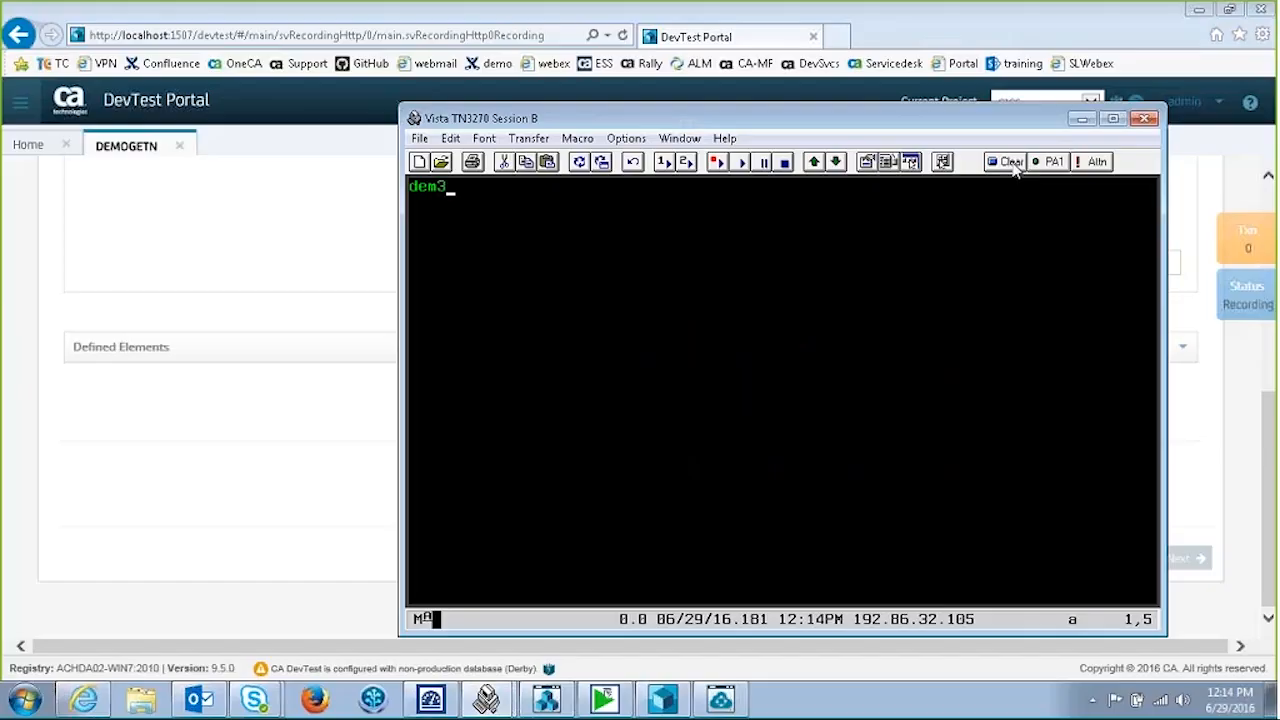
pyautogui.press('Return')
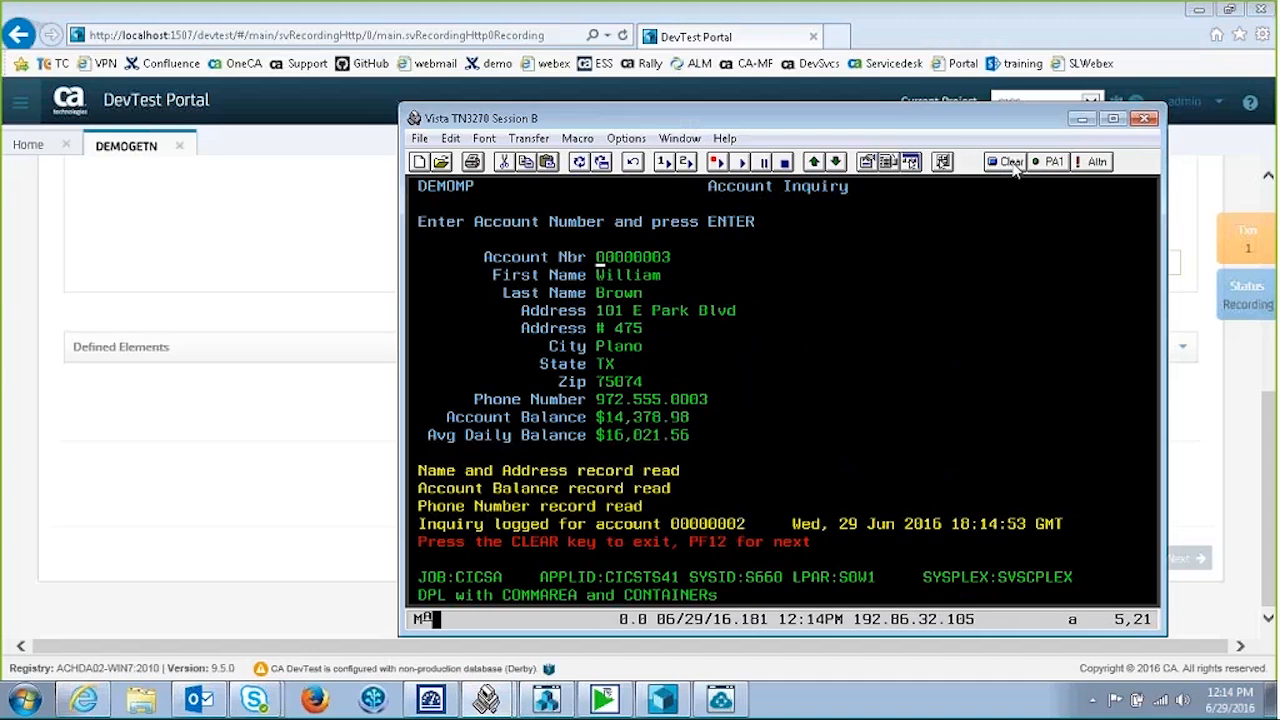
# - Return to DevTest Portal, stop the recording and continue to the data protocol configuration
pyautogui.click(1082, 118)
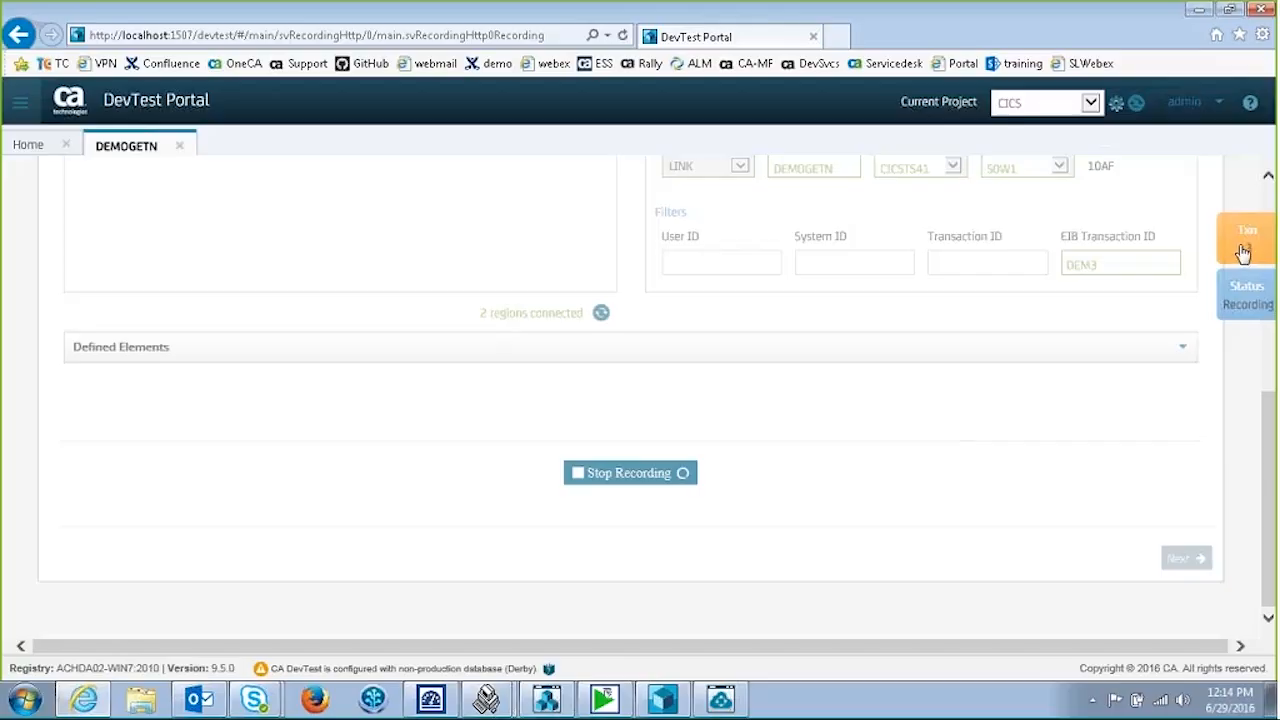
pyautogui.click(645, 476)
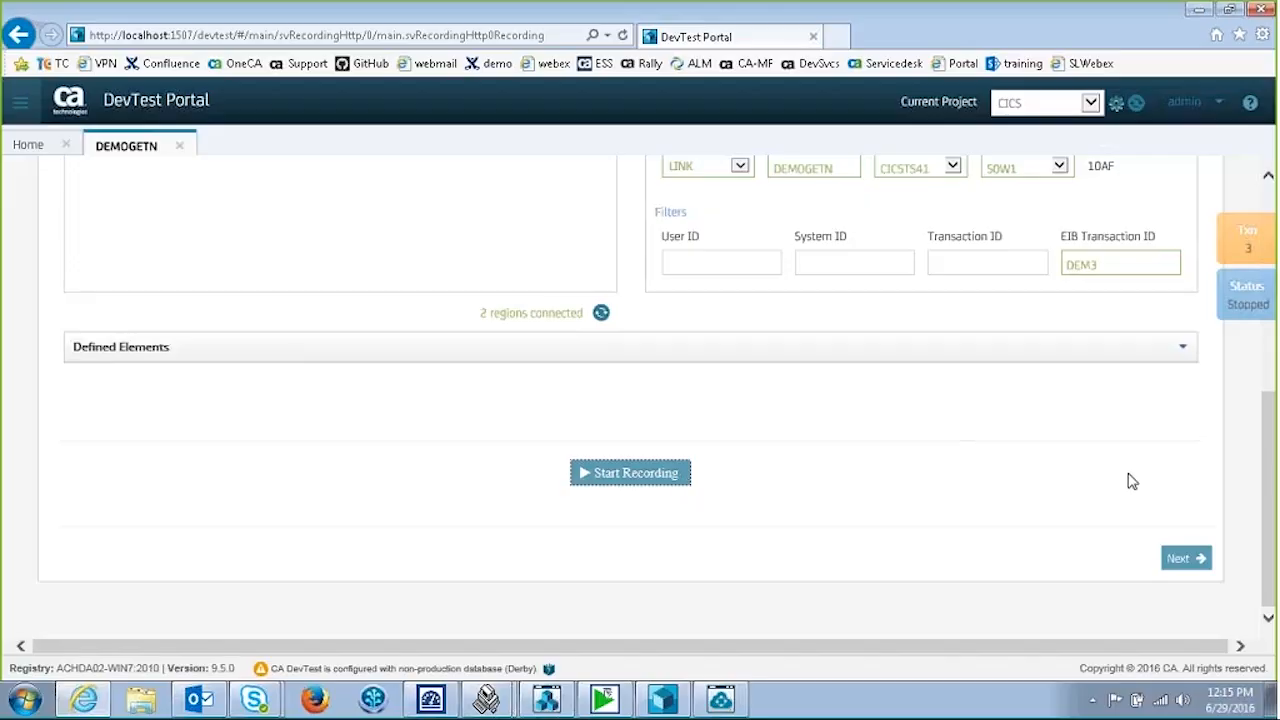
pyautogui.click(1184, 561)
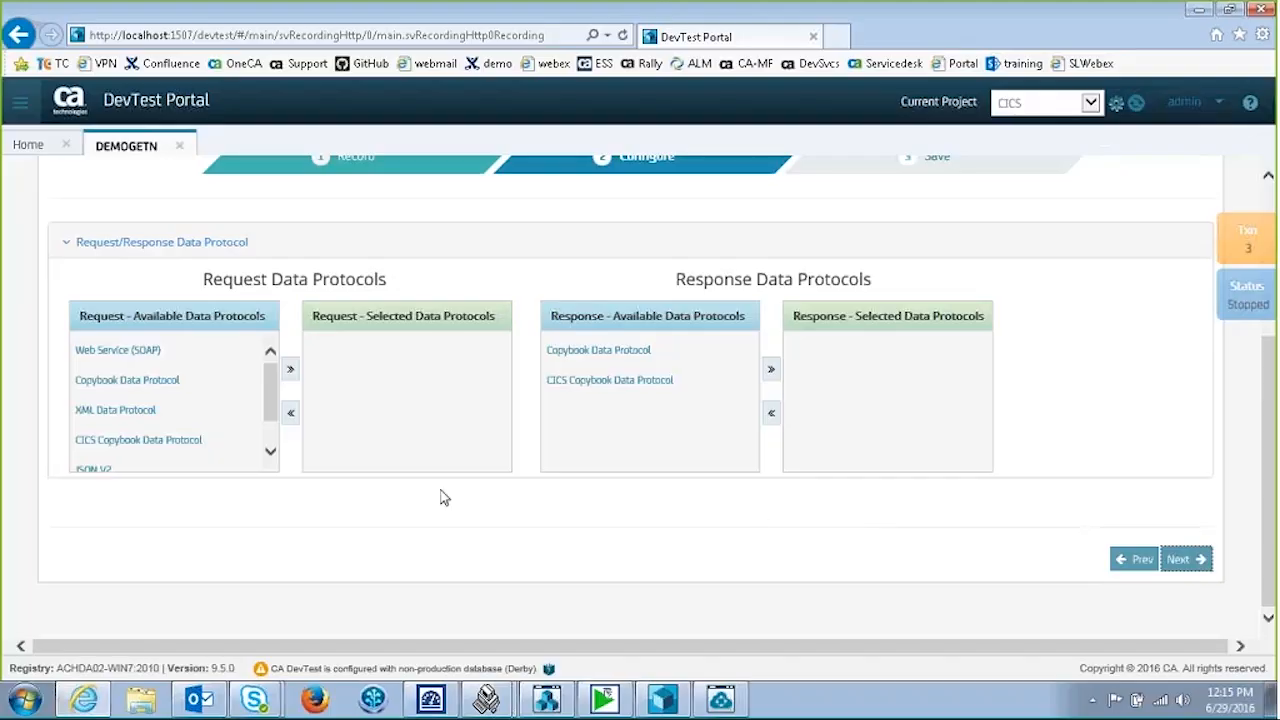
# - Add CICS Copybook Data Protocol to both the selected request and the selected response data protocols
pyautogui.click(148, 445)
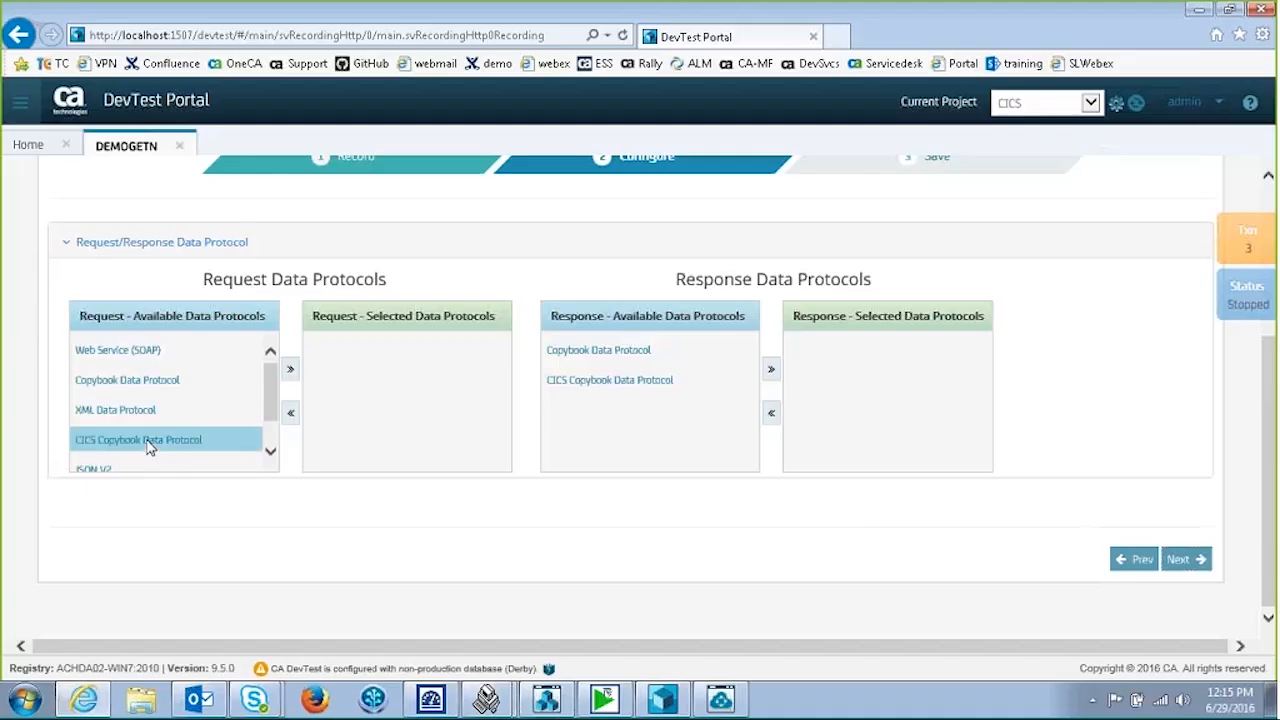
pyautogui.click(289, 371)
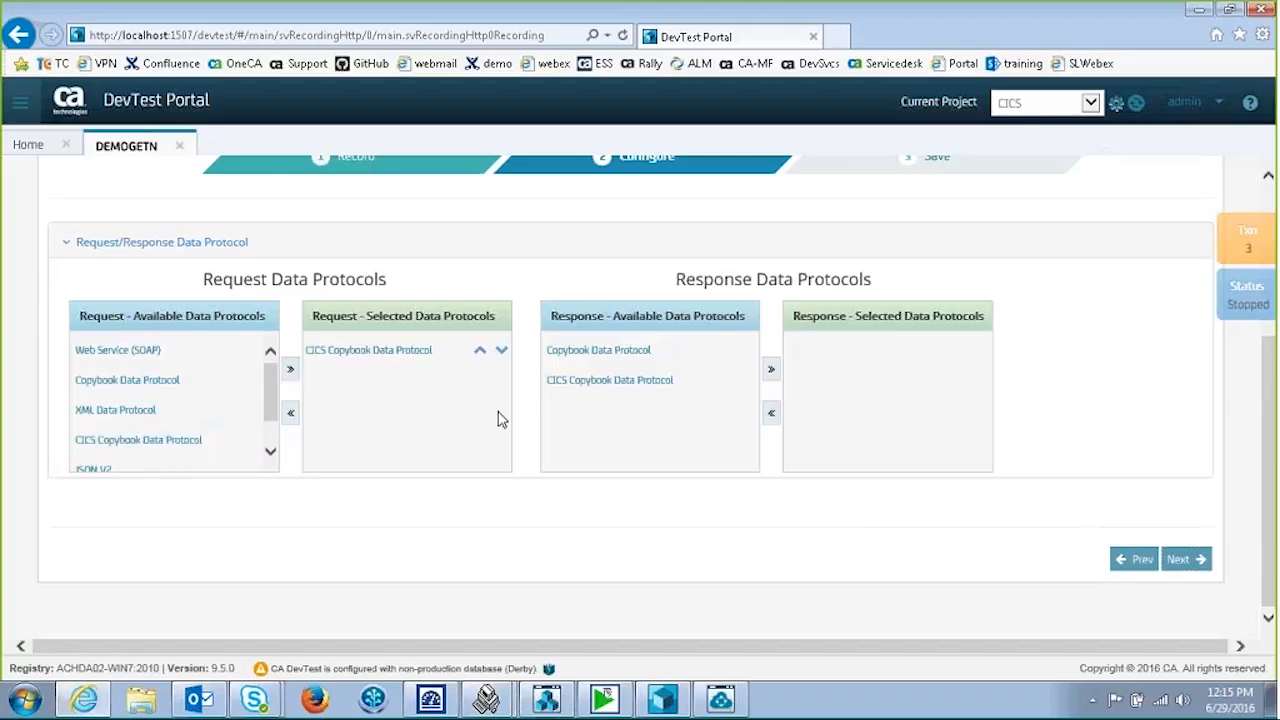
pyautogui.click(609, 382)
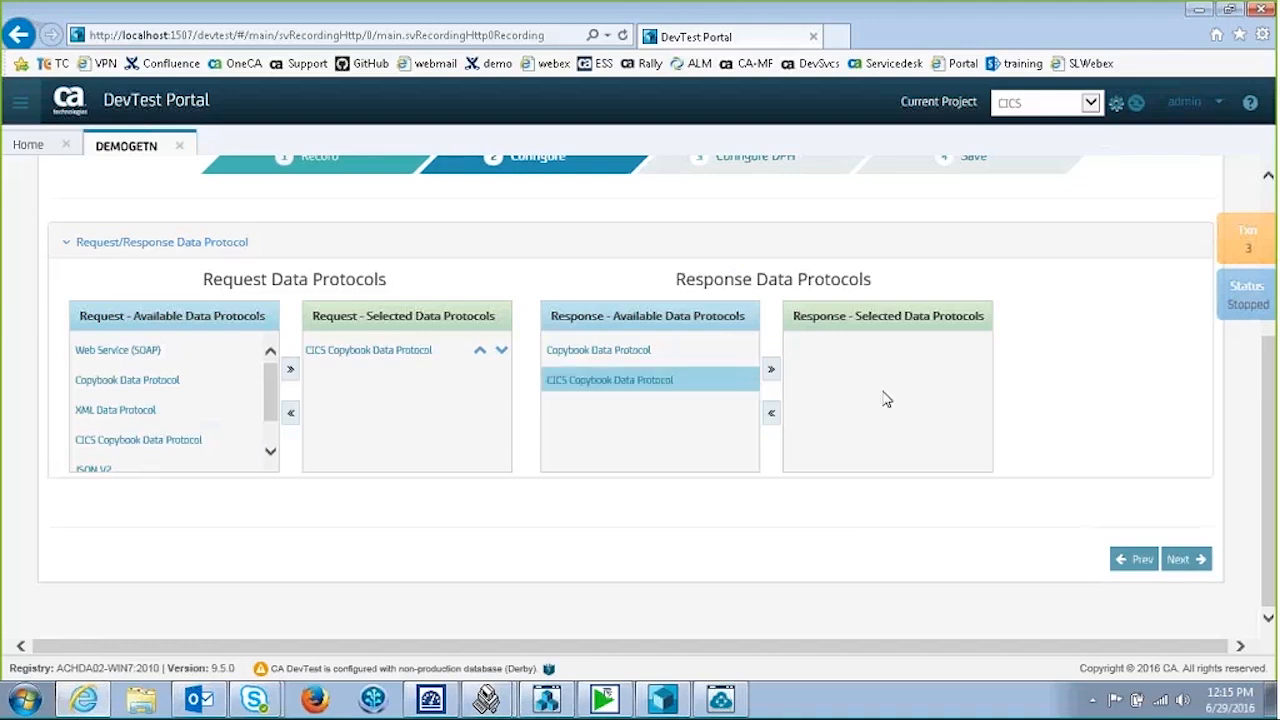
pyautogui.click(771, 370)
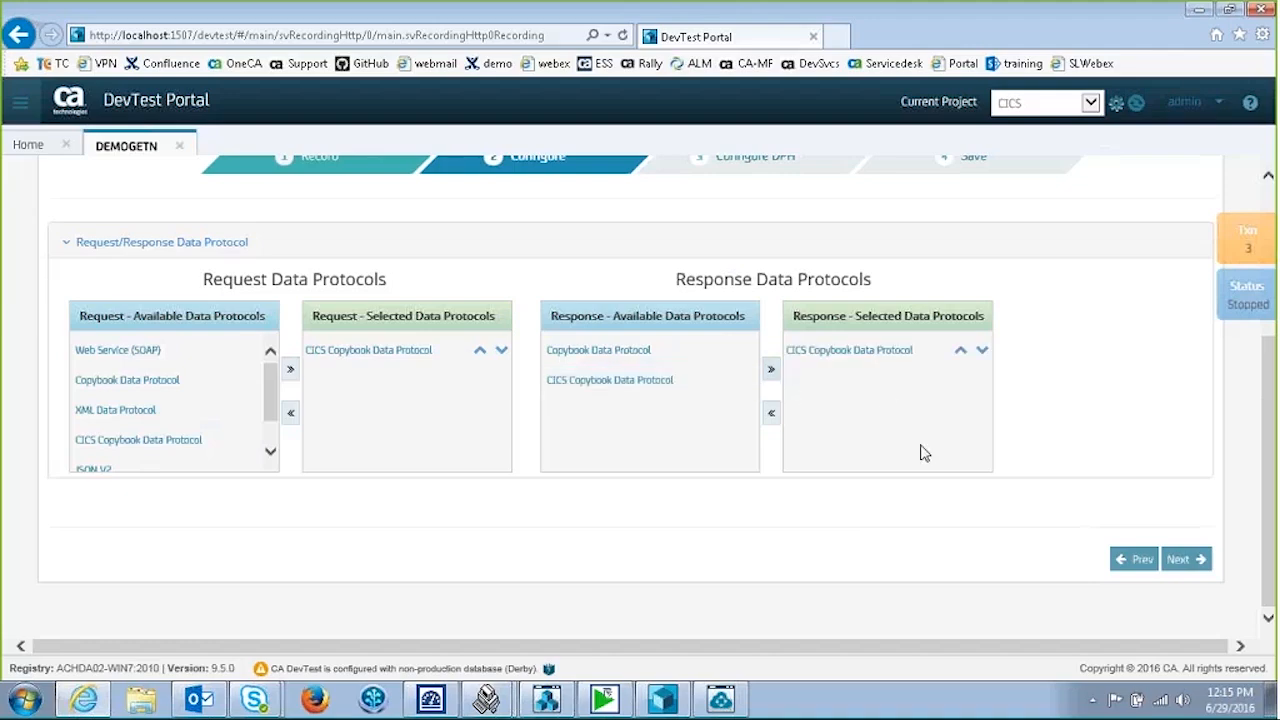
# - Keep the CICS copybook bundle and save the data protocol handler configuration for both the request and the response
pyautogui.click(1183, 562)
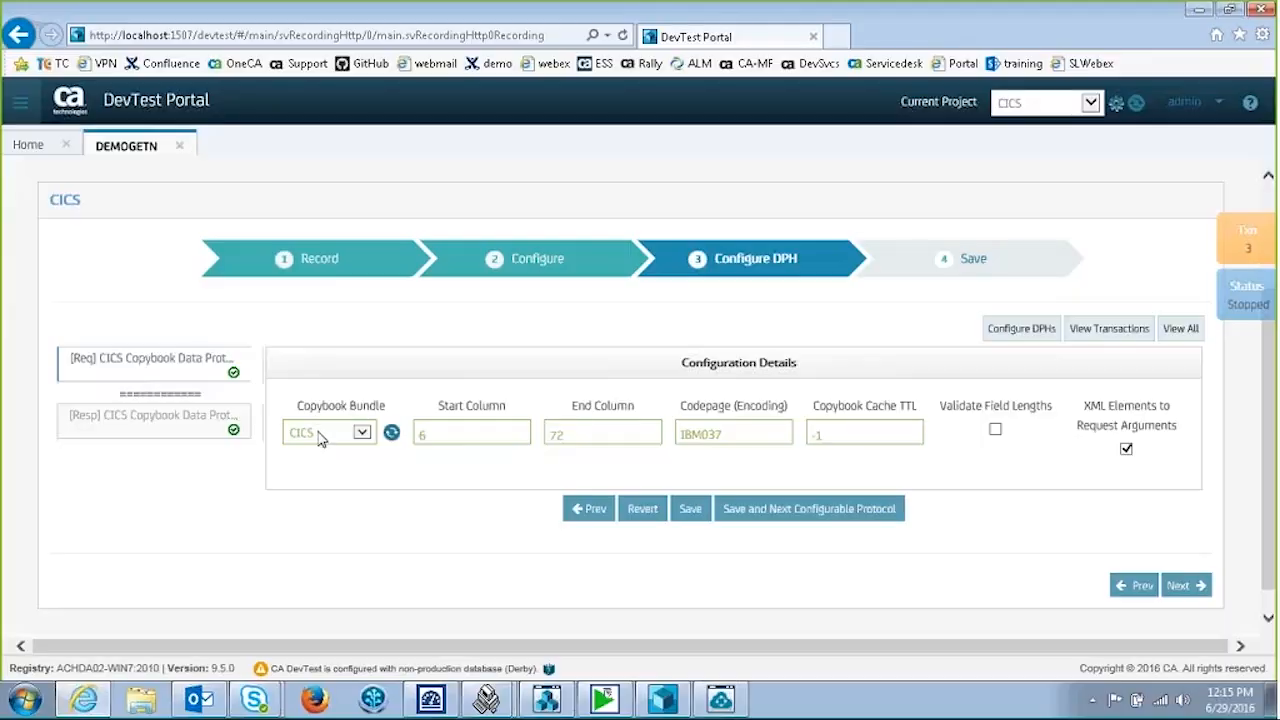
pyautogui.click(367, 434)
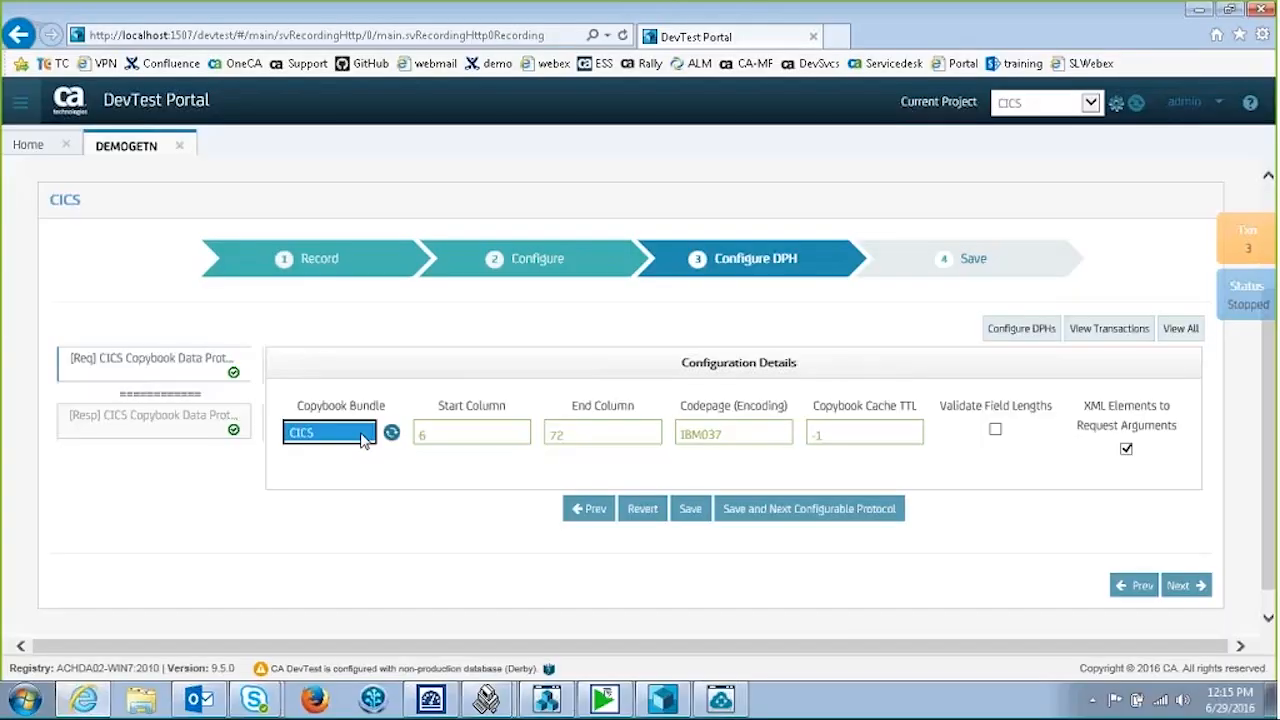
pyautogui.click(472, 467)
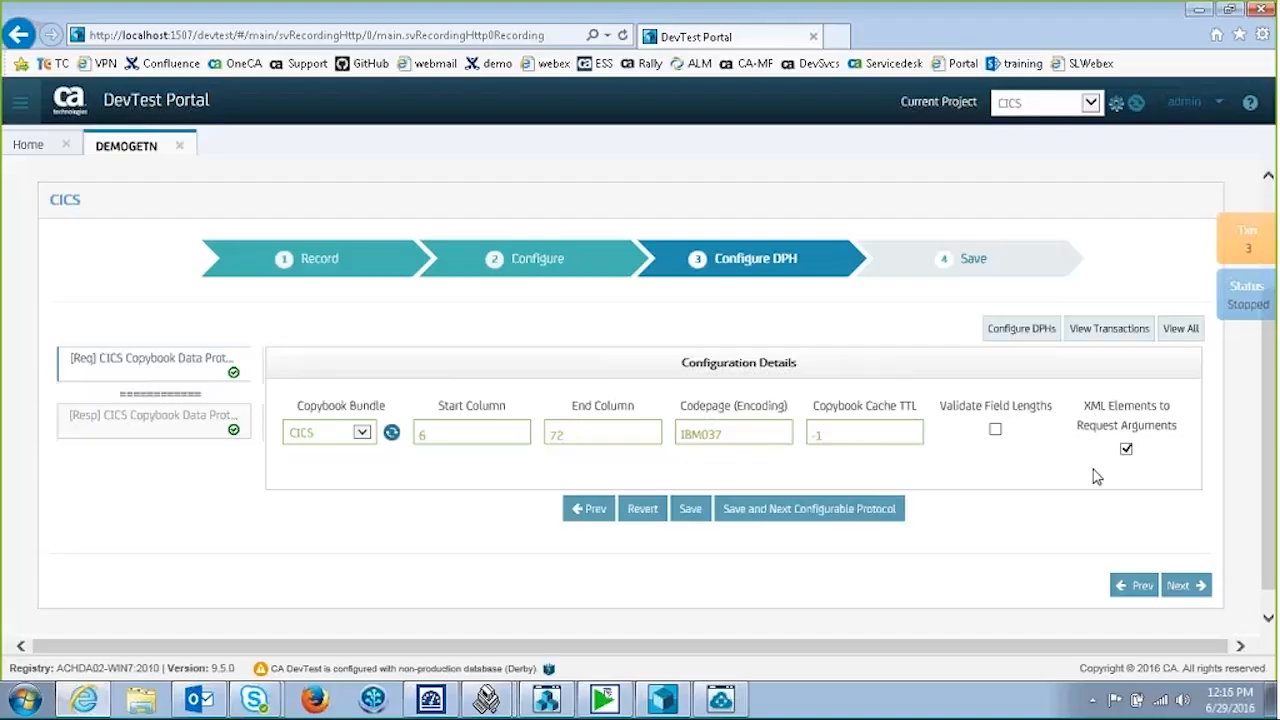
pyautogui.click(779, 512)
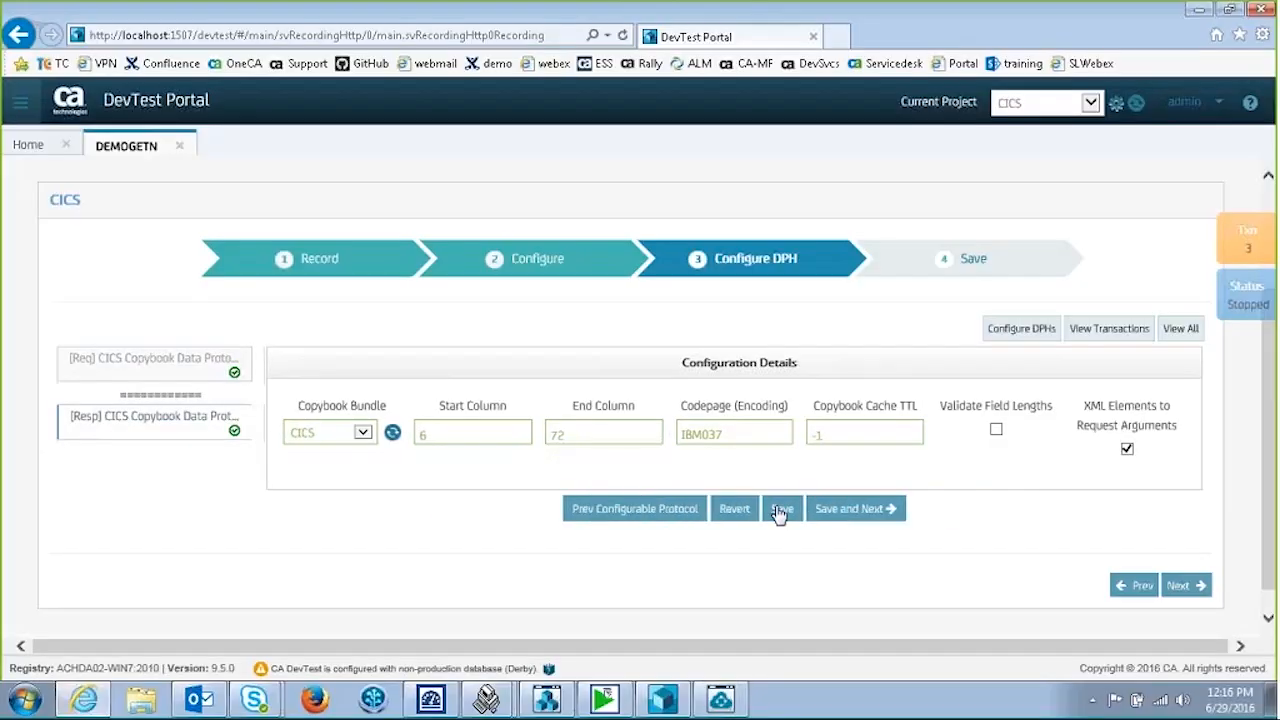
pyautogui.click(849, 511)
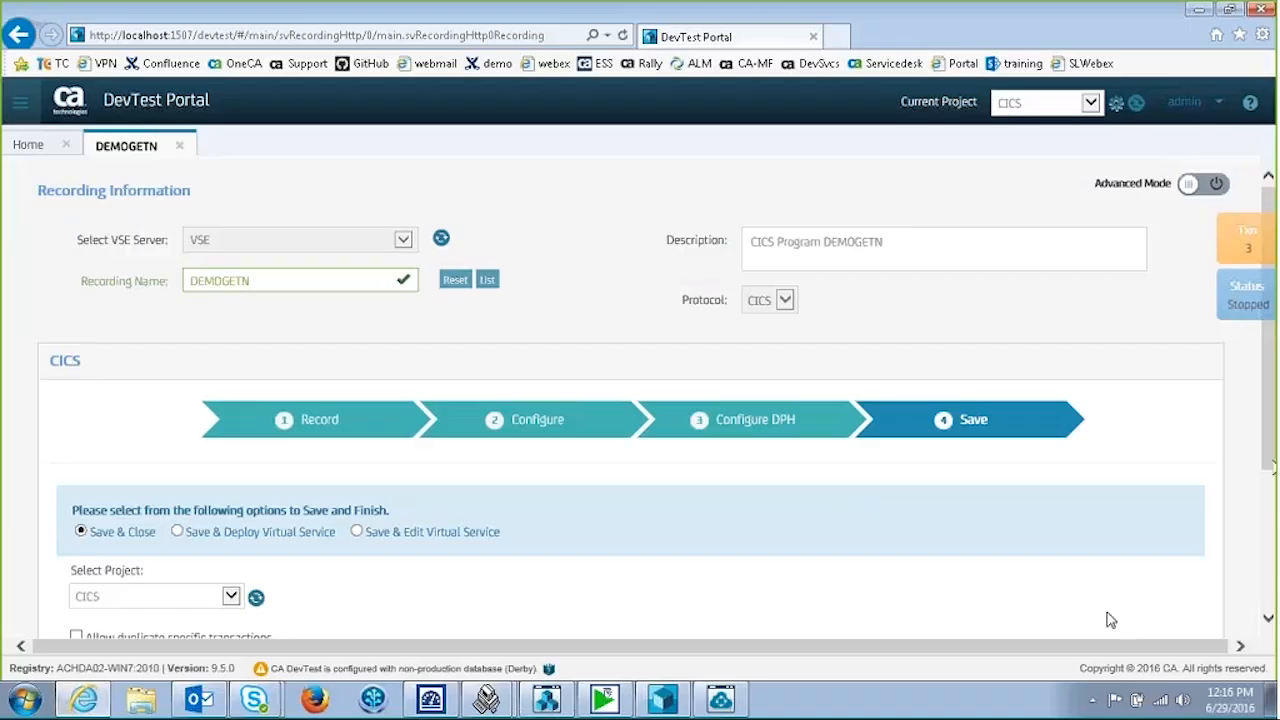
# - Save the recording to the CICS project with the Save & Edit Virtual Service option
pyautogui.moveTo(1271, 445); pyautogui.dragTo(1268, 525)
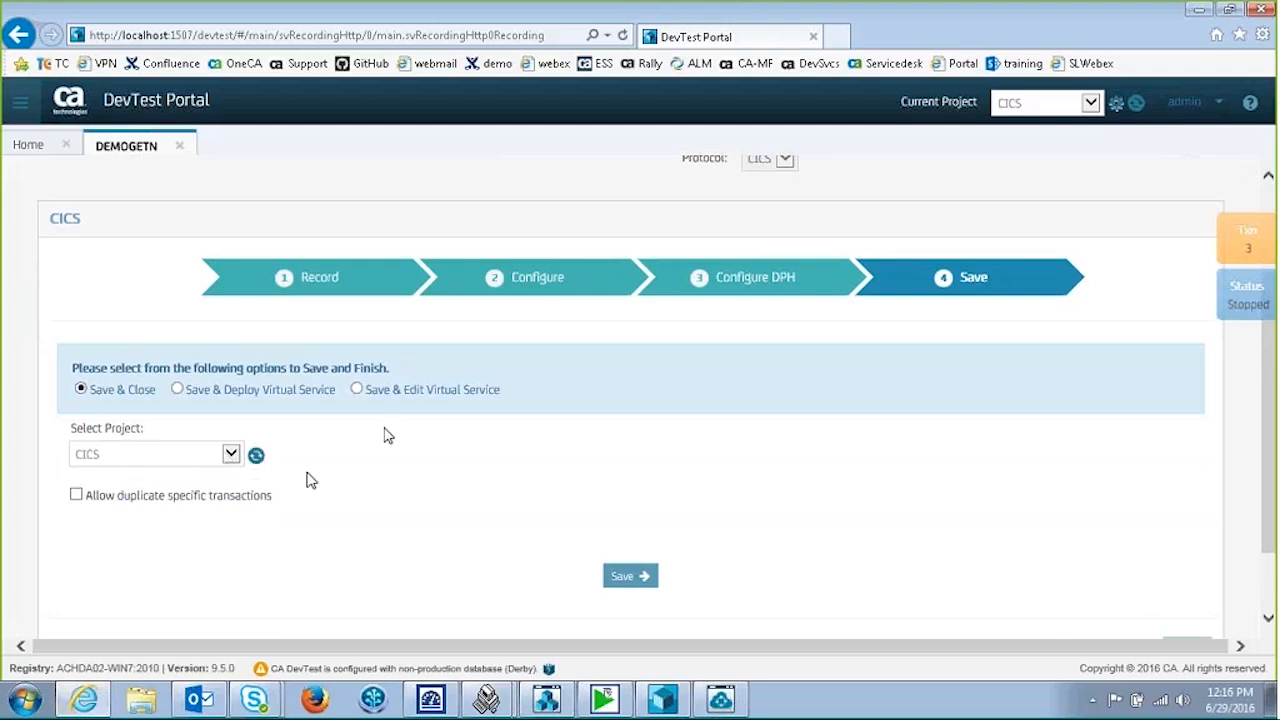
pyautogui.click(357, 389)
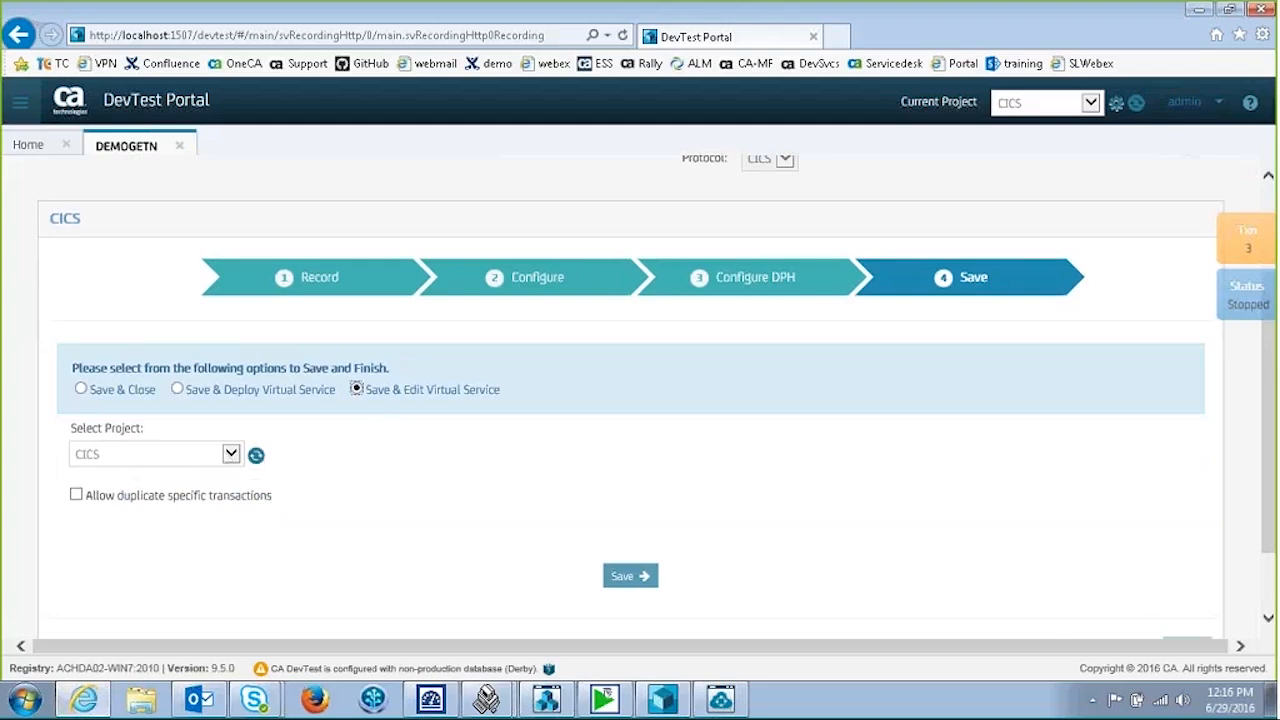
pyautogui.click(627, 579)
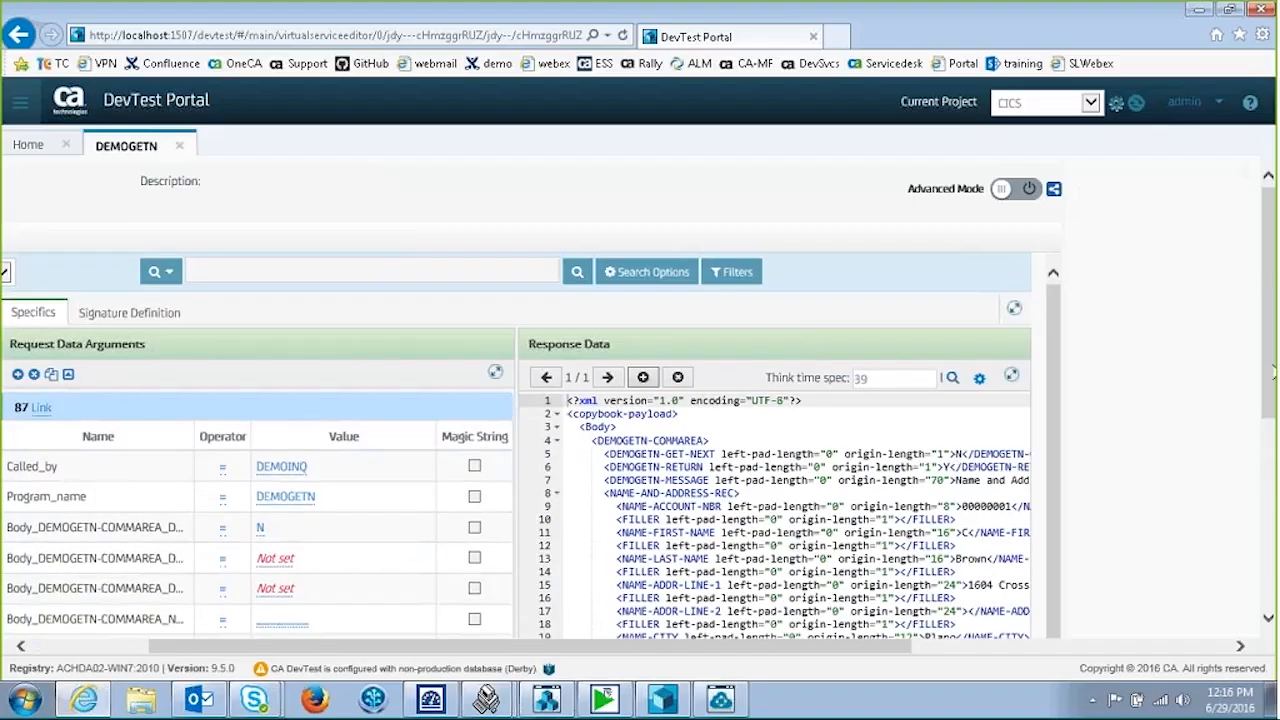
# - Examine the Link transaction's request arguments and enlarge its XML response data to read the full copybook payload
pyautogui.moveTo(744, 656); pyautogui.dragTo(637, 656)
pyautogui.moveTo(1271, 375); pyautogui.dragTo(1271, 455)
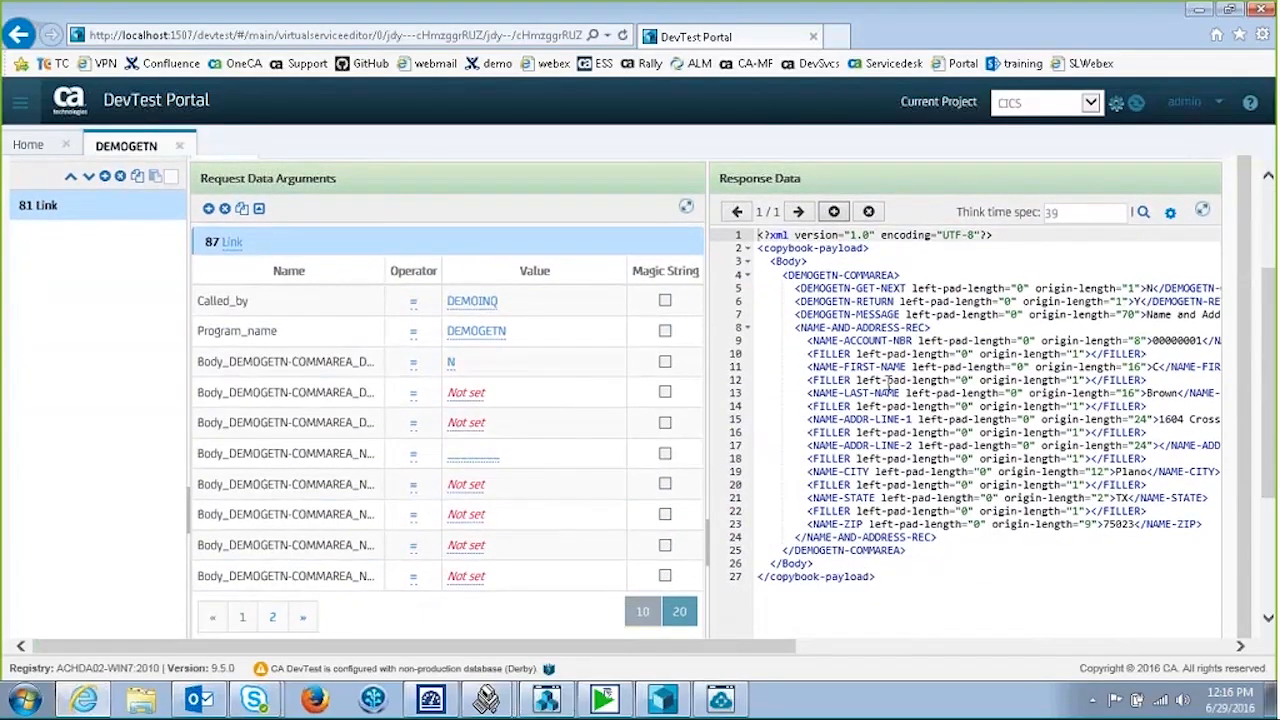
pyautogui.click(1202, 210)
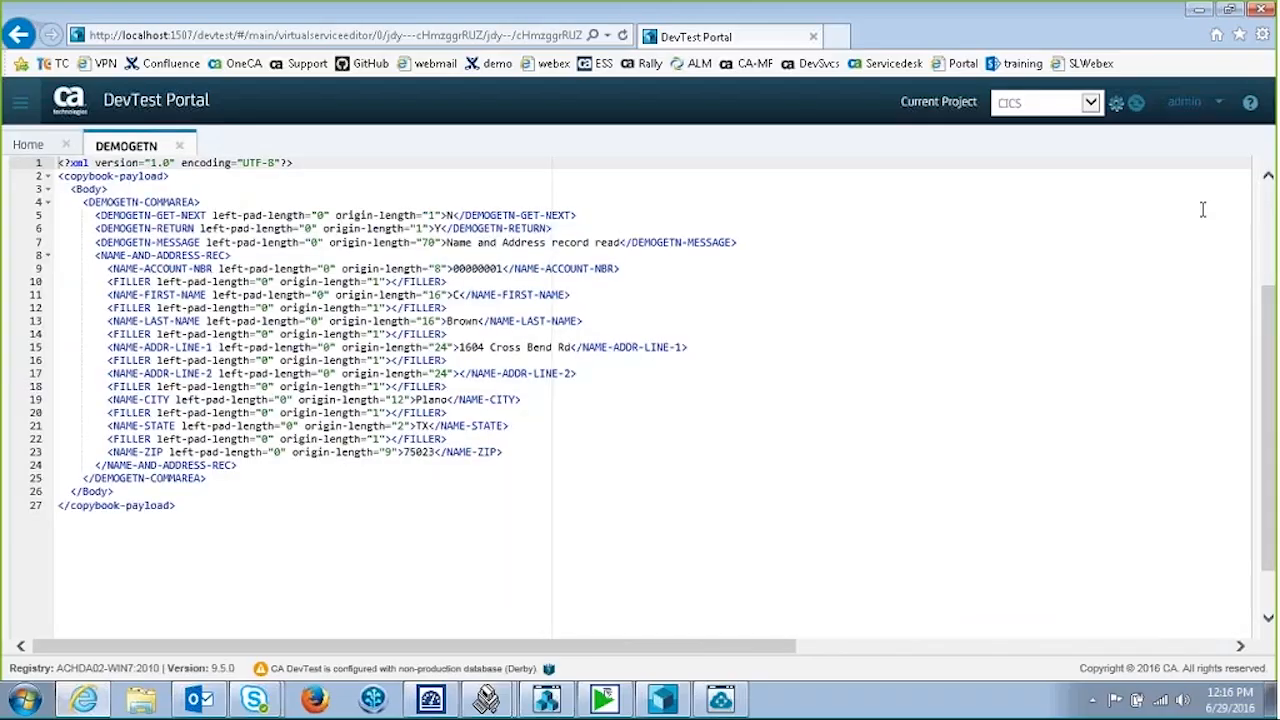